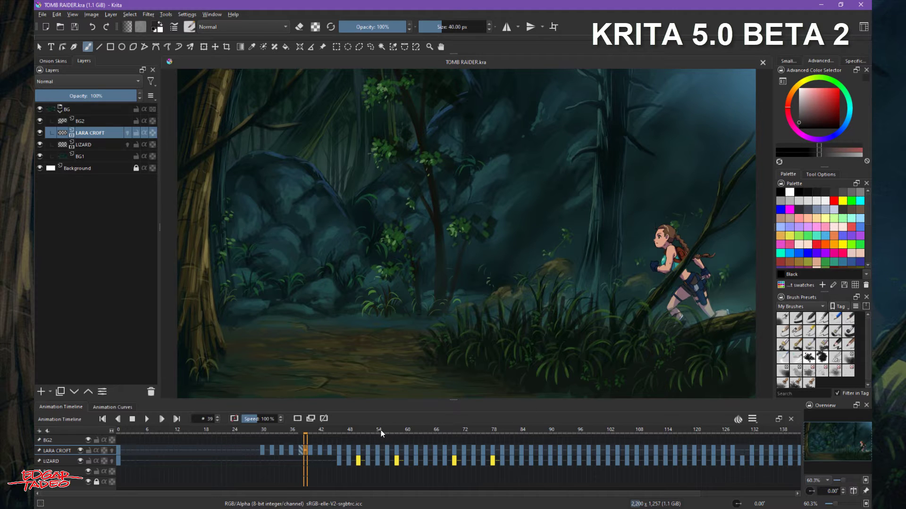
# Step: Go to frame 46 and hide the LARA CROFT and LIZARD layers
pyautogui.moveTo(358, 431); pyautogui.dragTo(338, 429)
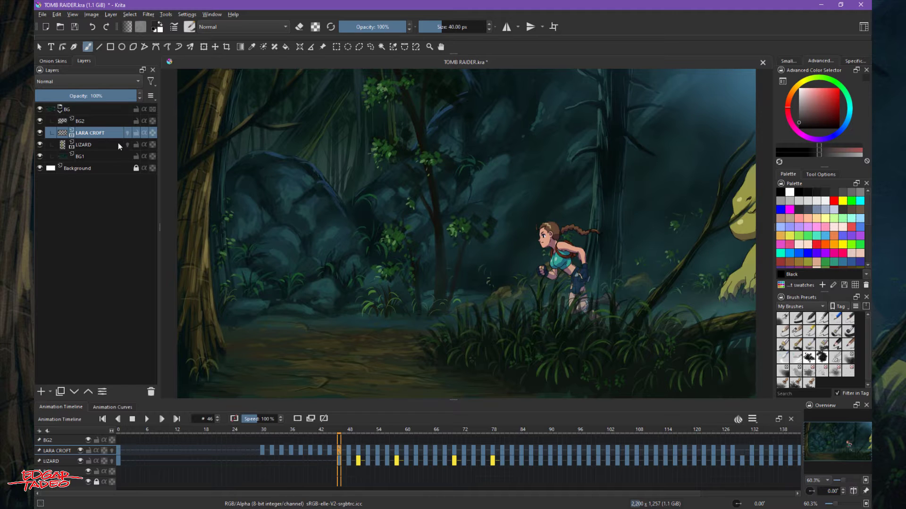
pyautogui.click(40, 133)
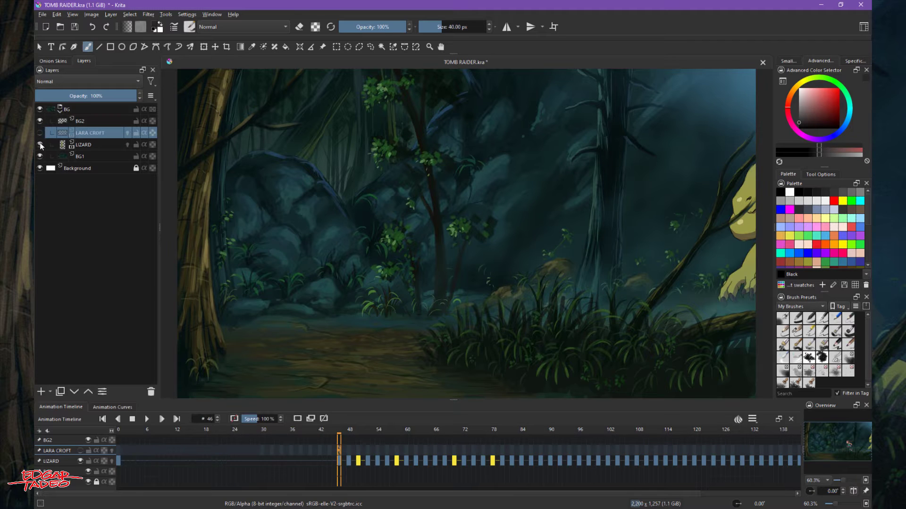
pyautogui.click(40, 145)
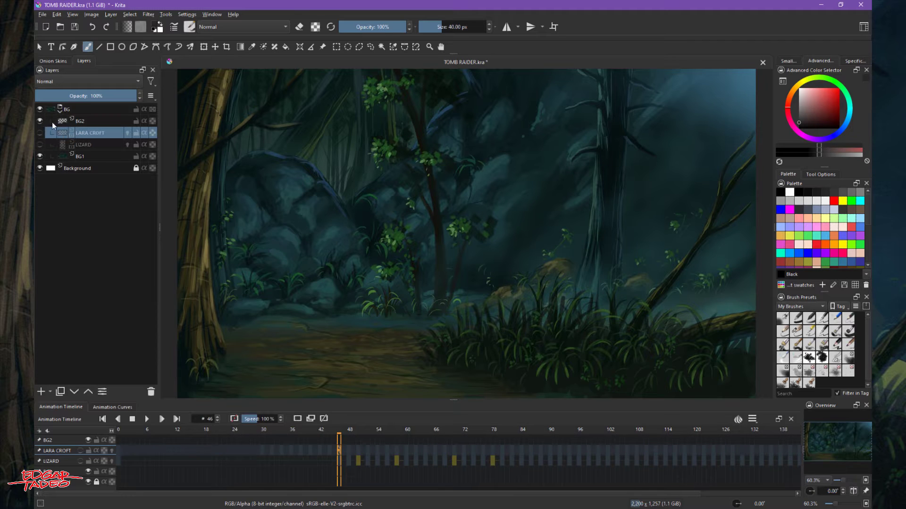
# Step: Hide the BG1 layer and toggle the Background layer off and on to inspect the BG2 foreground alone
pyautogui.click(40, 156)
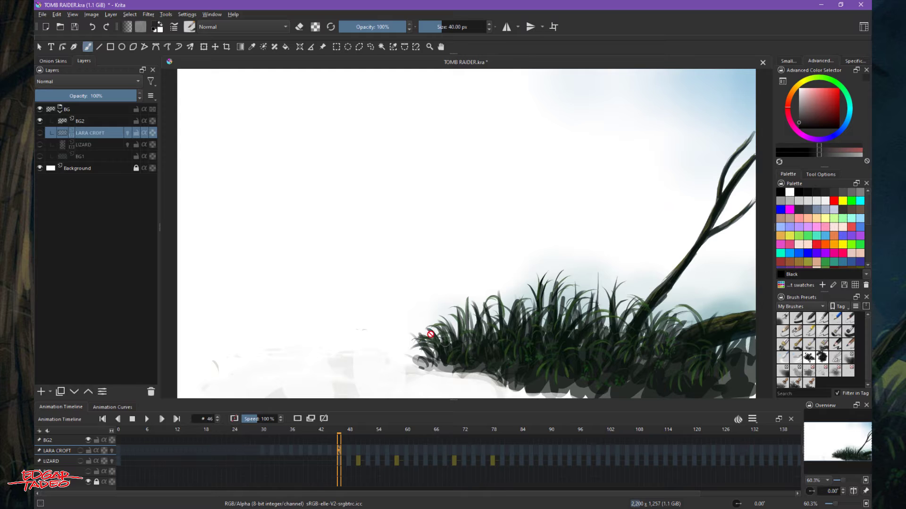
pyautogui.click(40, 168)
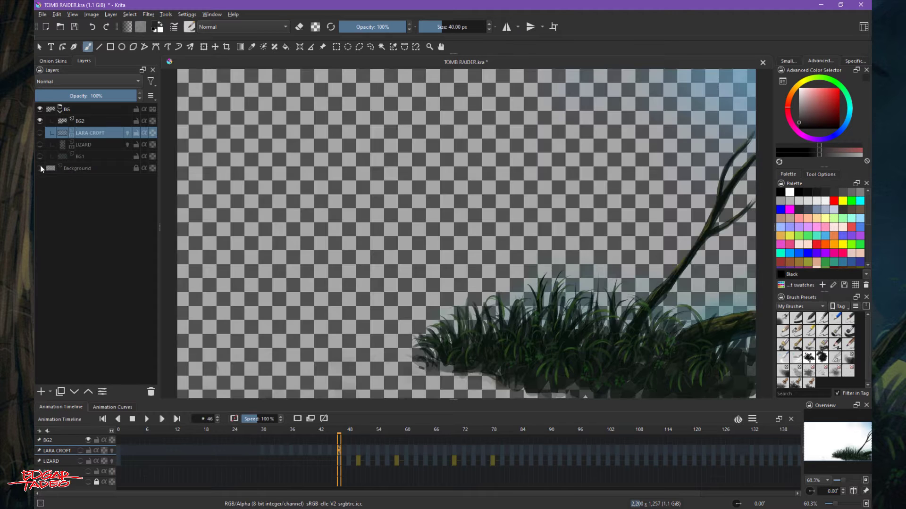
pyautogui.click(42, 168)
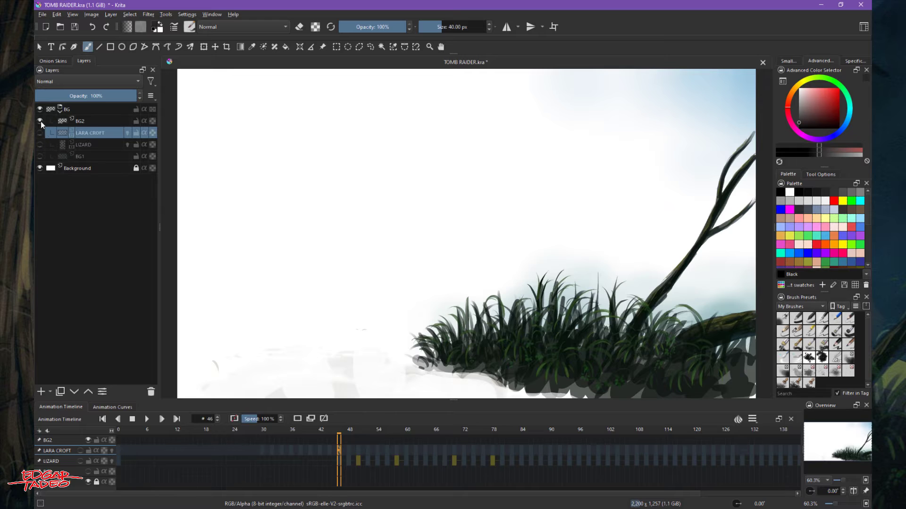
# Step: Swap visibility from BG2 to BG1 to inspect the rear background alone, and show BG2 again
pyautogui.click(39, 120)
pyautogui.click(40, 156)
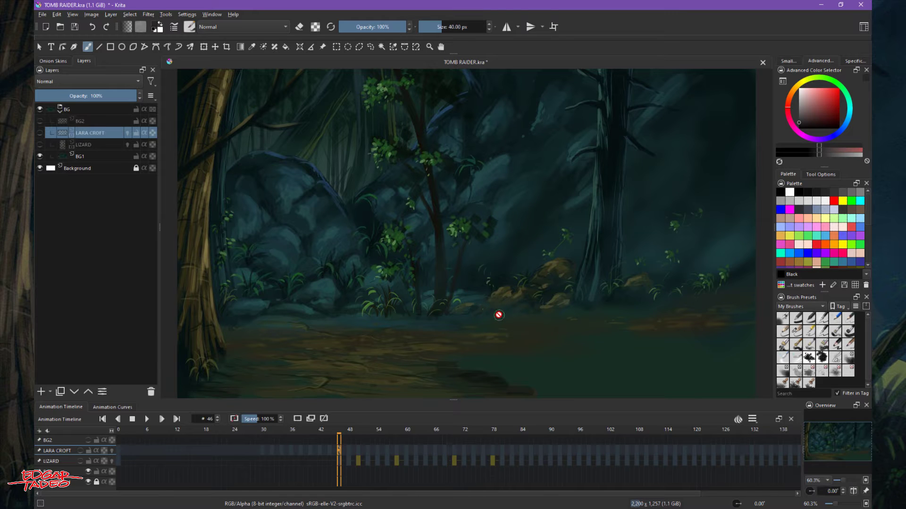
pyautogui.click(41, 121)
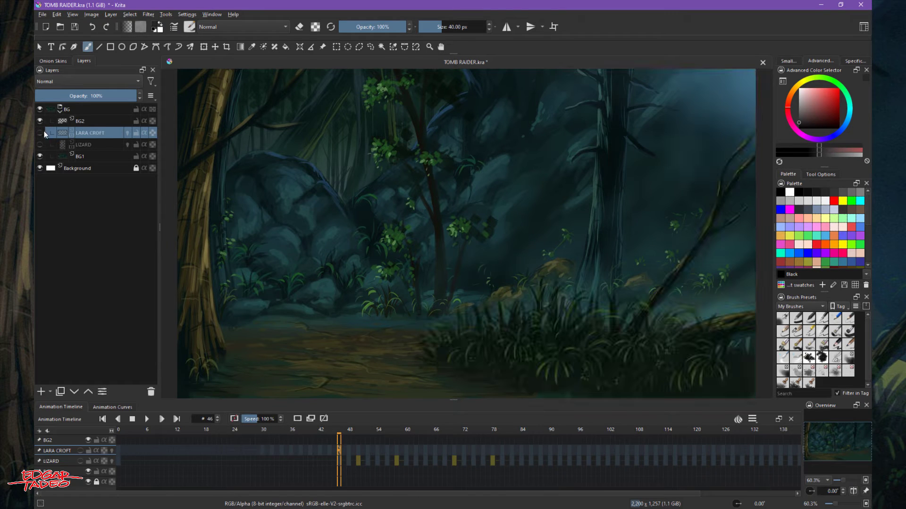
# Step: Show the LARA CROFT layer again and review her animation from frame 46 to frame 90
pyautogui.click(40, 133)
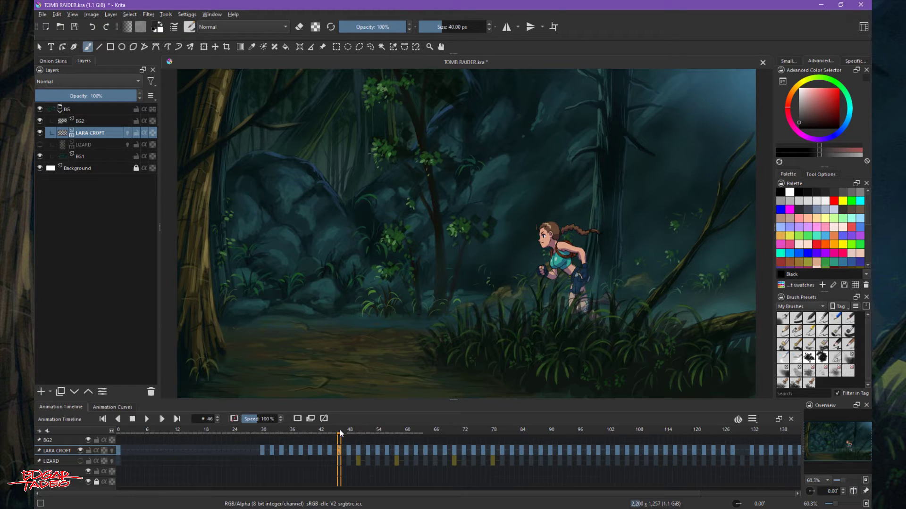
pyautogui.moveTo(343, 431); pyautogui.dragTo(456, 434)
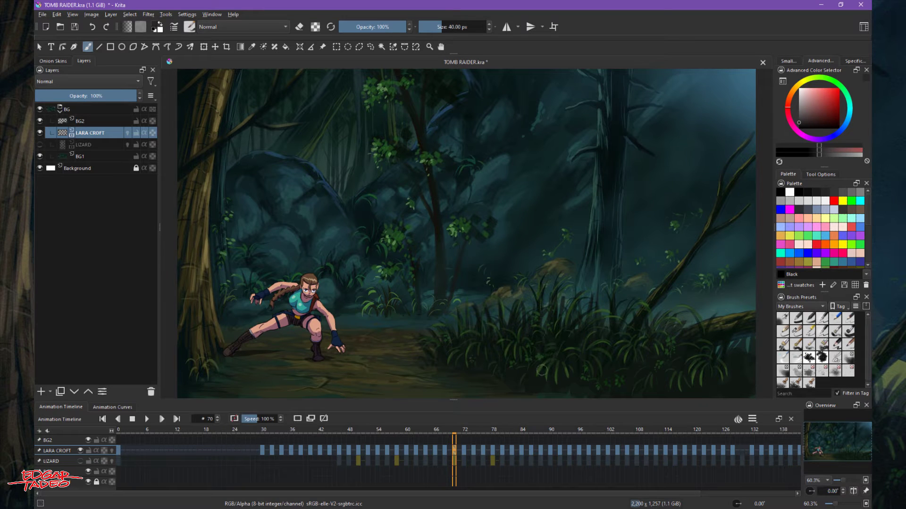
pyautogui.click(464, 431)
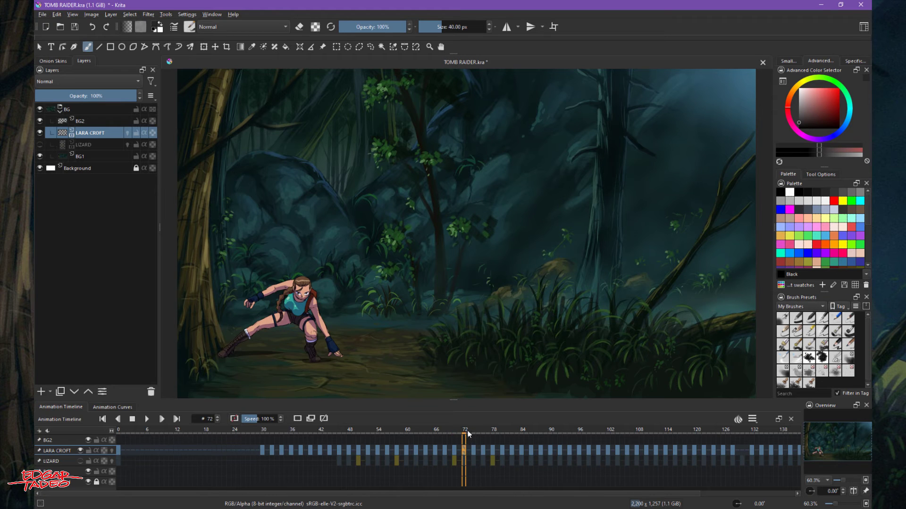
pyautogui.click(473, 430)
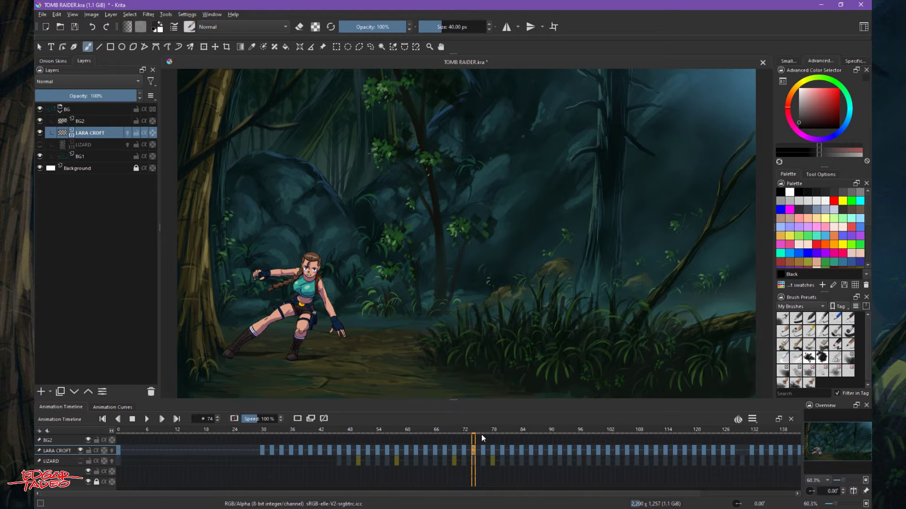
pyautogui.click(552, 431)
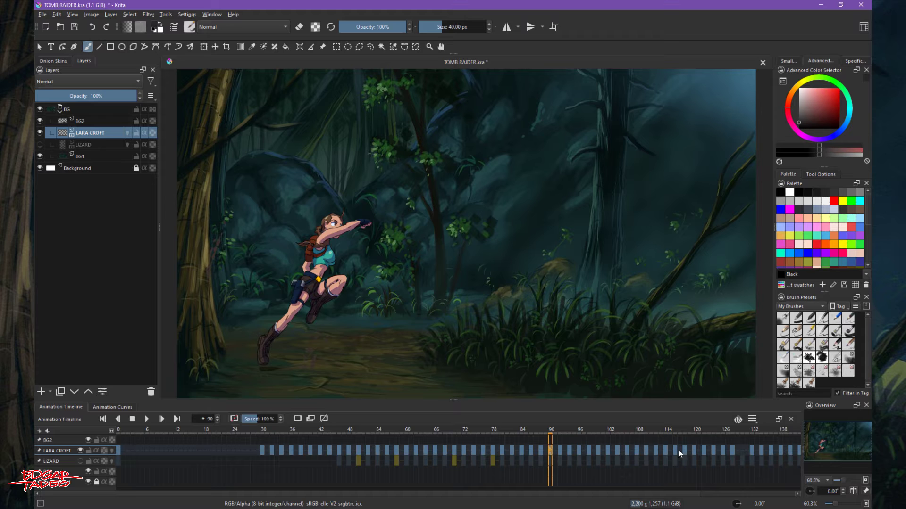
pyautogui.moveTo(597, 494); pyautogui.dragTo(685, 486)
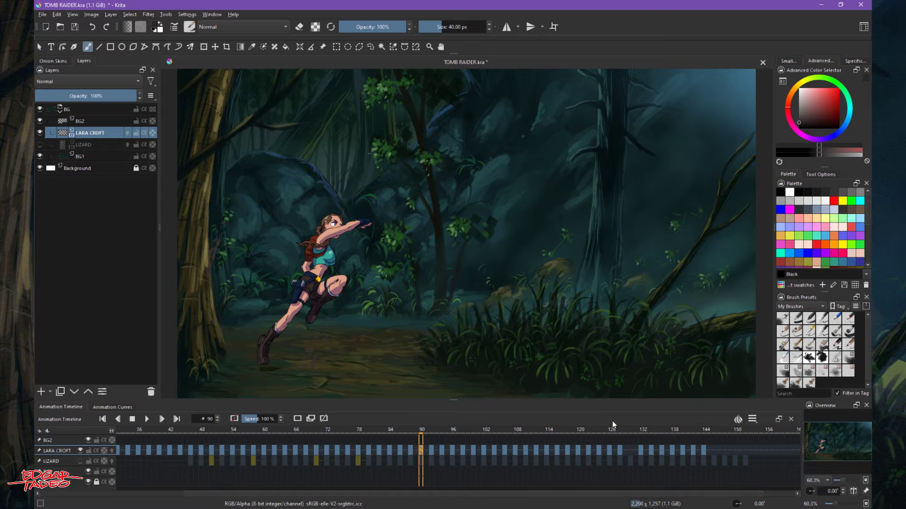
# Step: Check frame 90 with BG1 toggled off and on, and add a new paint layer directly above BG2
pyautogui.click(100, 121)
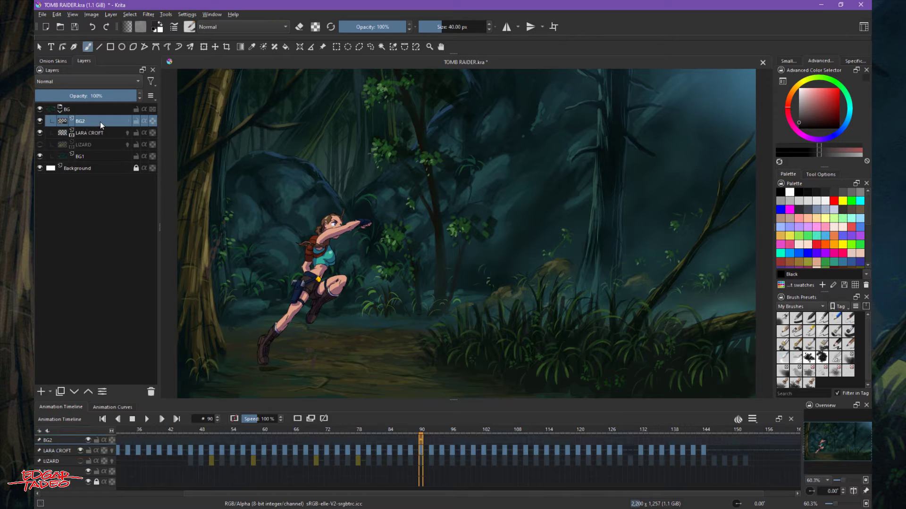
pyautogui.click(40, 157)
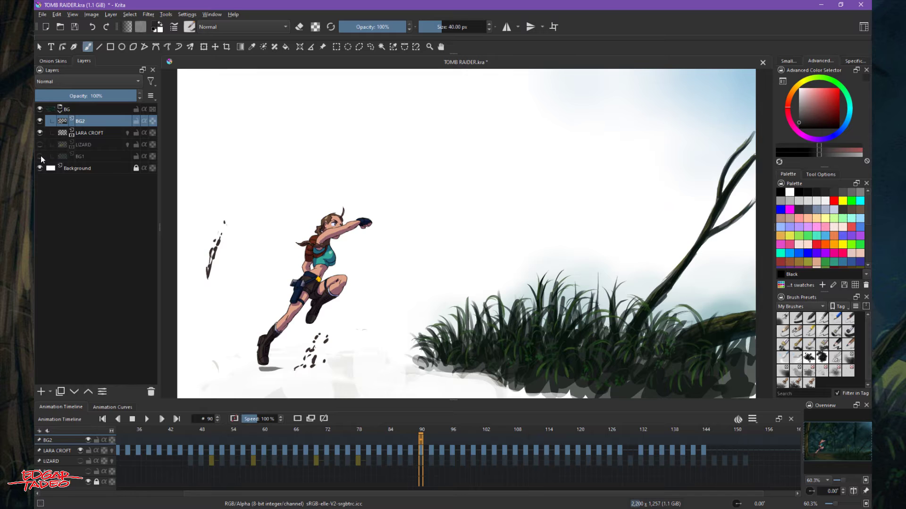
pyautogui.click(41, 156)
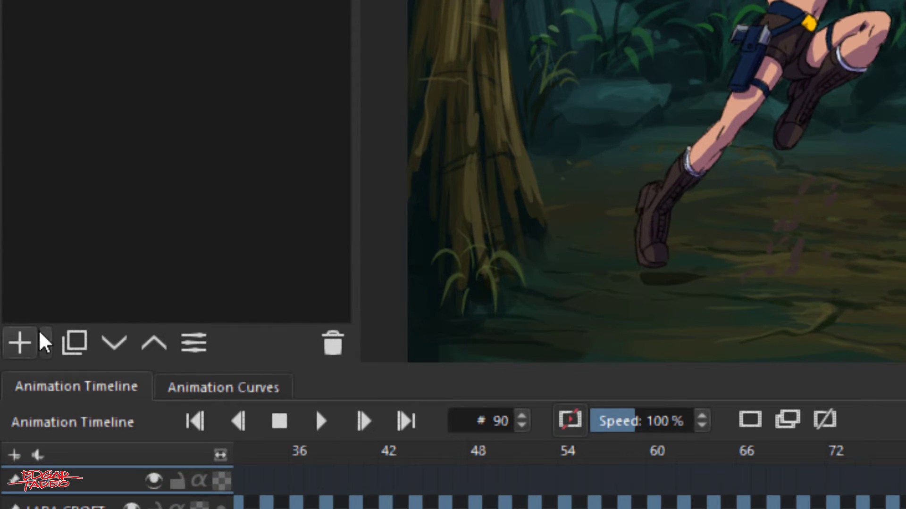
pyautogui.click(22, 347)
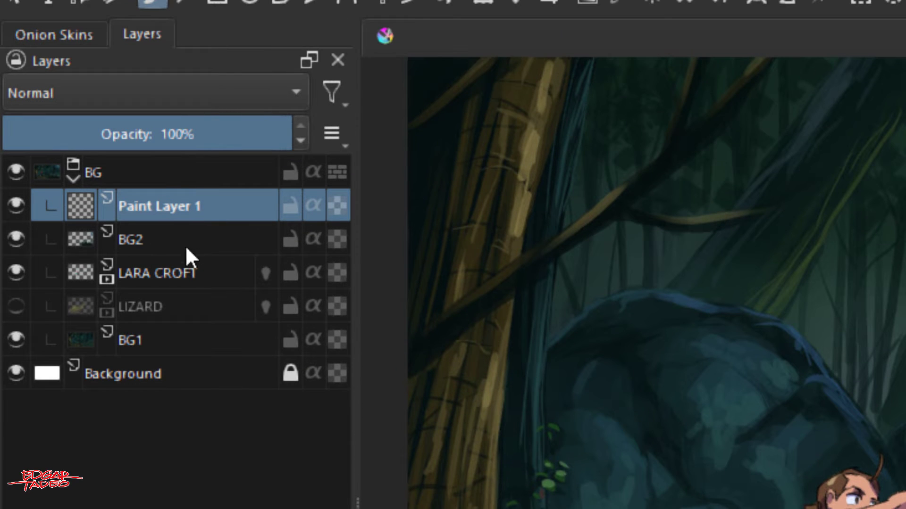
# Step: Move the LARA CROFT layer's frames 90 through 145 onto the new paint layer at the same frame positions
pyautogui.click(183, 285)
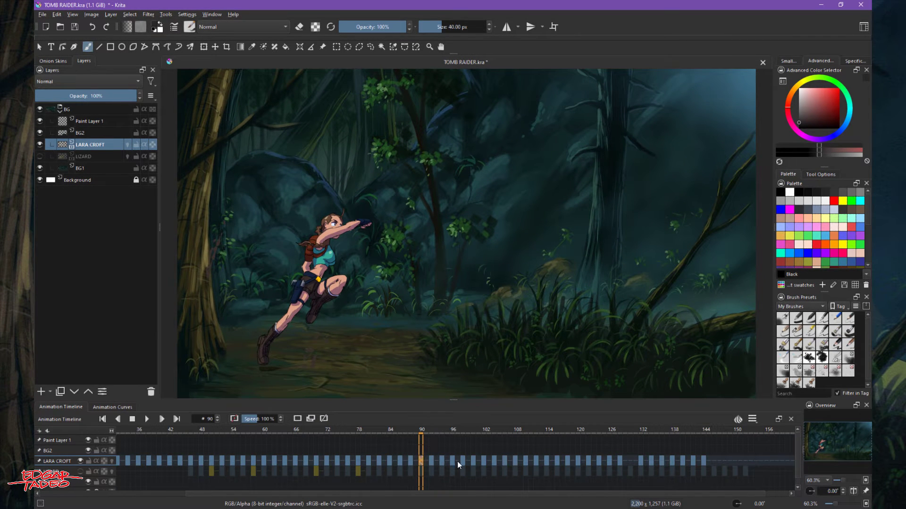
pyautogui.click(708, 462)
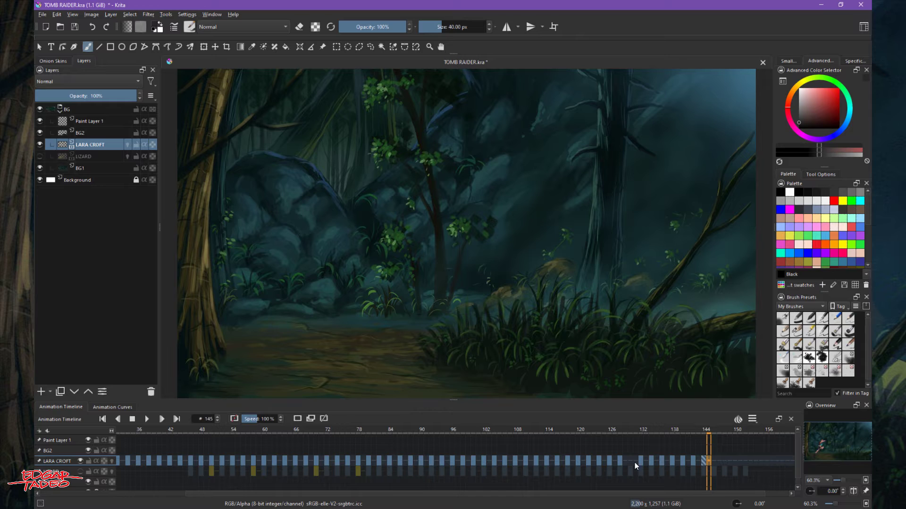
pyautogui.click(422, 461)
pyautogui.keyDown('shift'); pyautogui.click(709, 461); pyautogui.keyUp('shift')
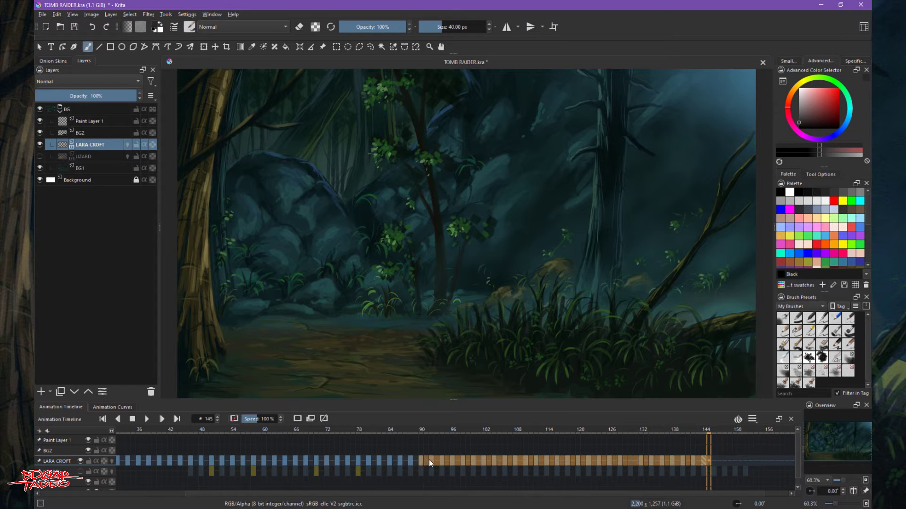
pyautogui.click(421, 461)
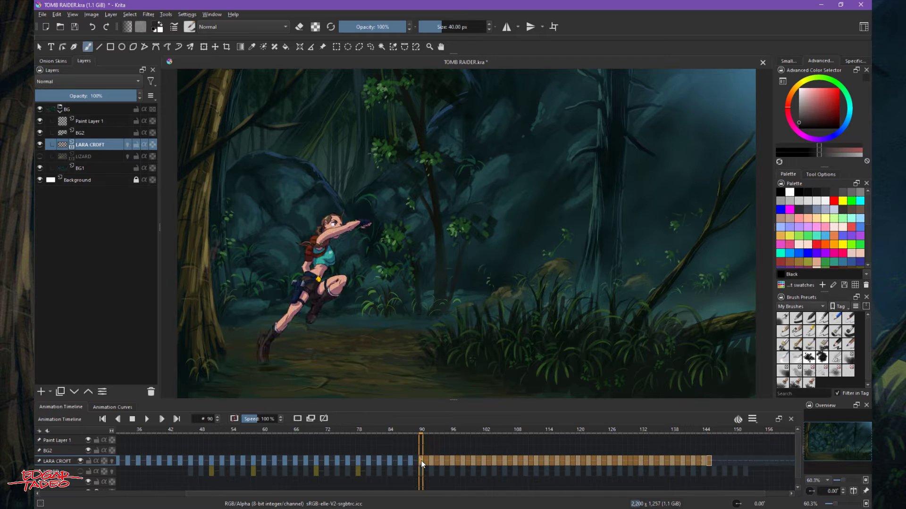
pyautogui.moveTo(421, 457); pyautogui.dragTo(422, 442)
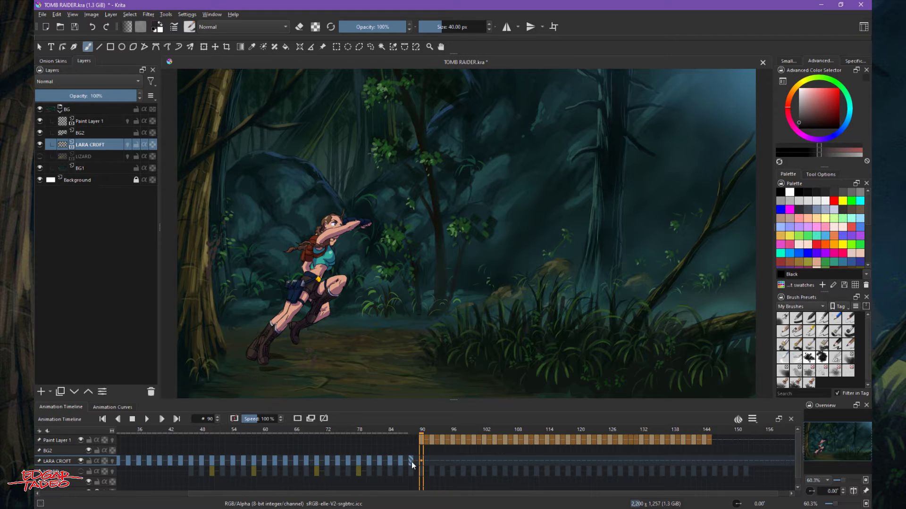
# Step: Create a blank keyframe at frame 90 on the LARA CROFT layer so its frame 88 drawing stops holding
pyautogui.click(410, 460)
pyautogui.click(419, 460)
pyautogui.click(410, 463)
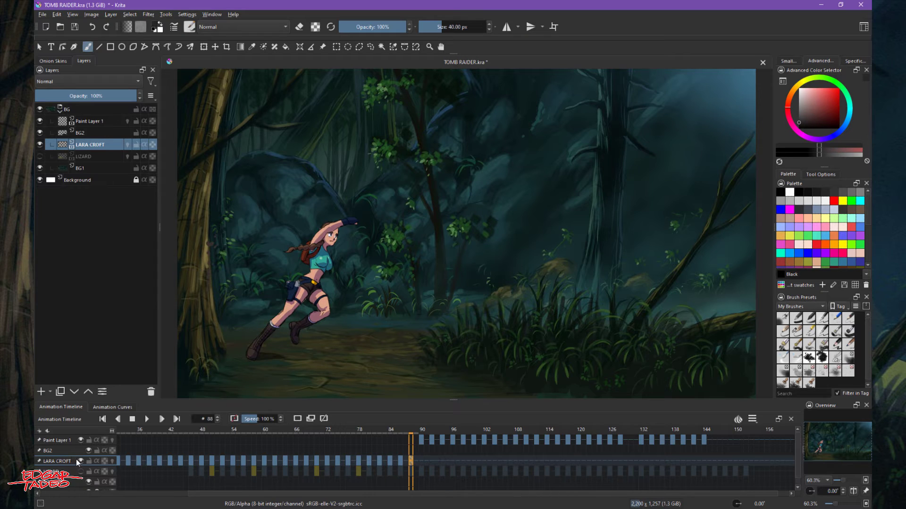
pyautogui.click(421, 461)
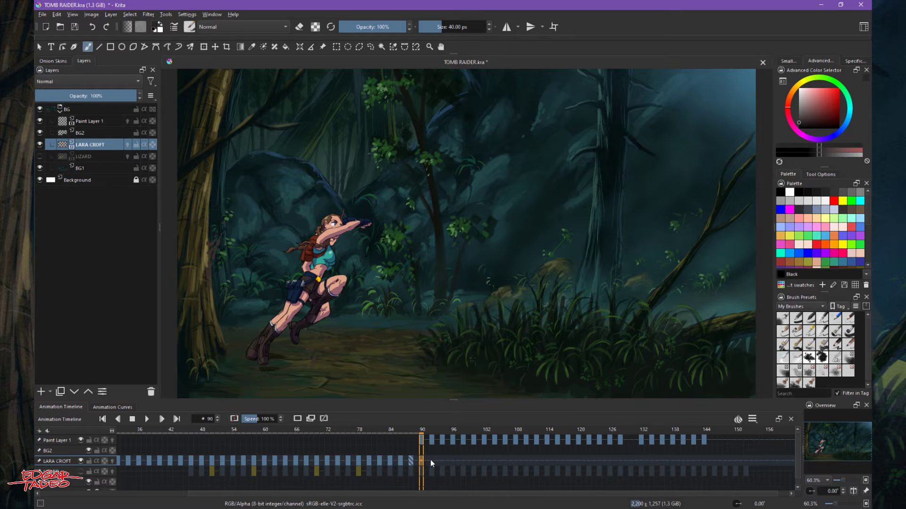
pyautogui.click(422, 461)
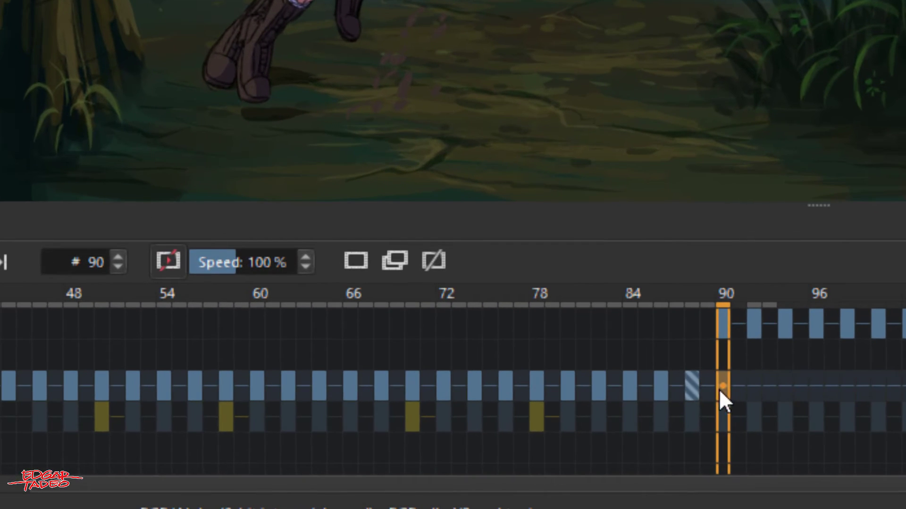
pyautogui.click(353, 260)
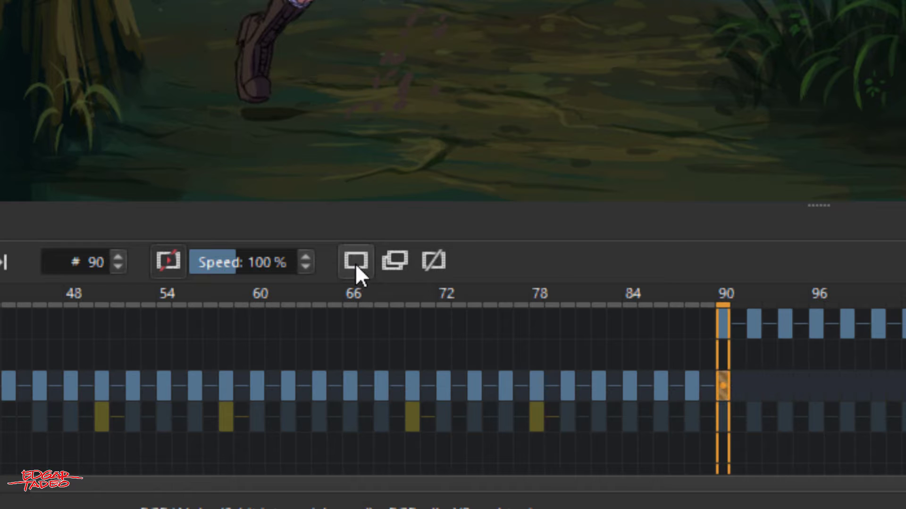
# Step: Compare frames 88 and 90 and scrub through the moved frames, stopping at frame 94
pyautogui.moveTo(723, 386); pyautogui.dragTo(692, 393)
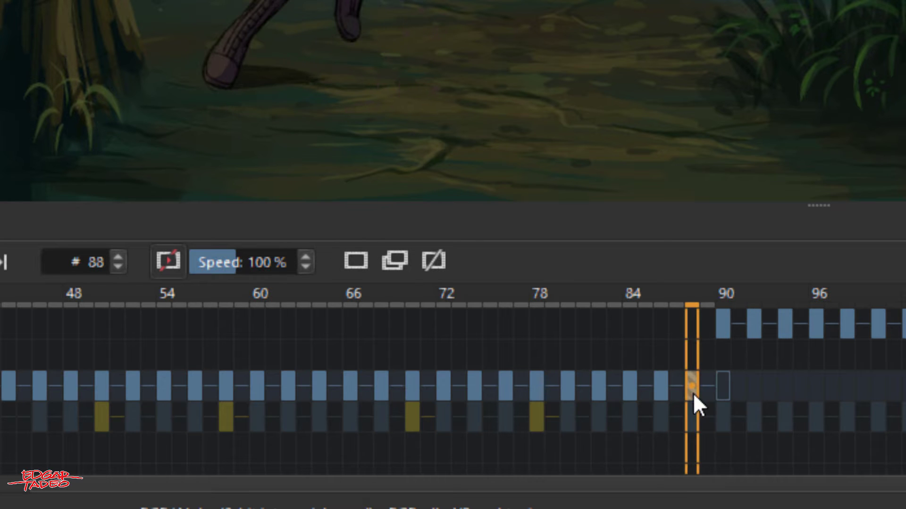
pyautogui.click(722, 392)
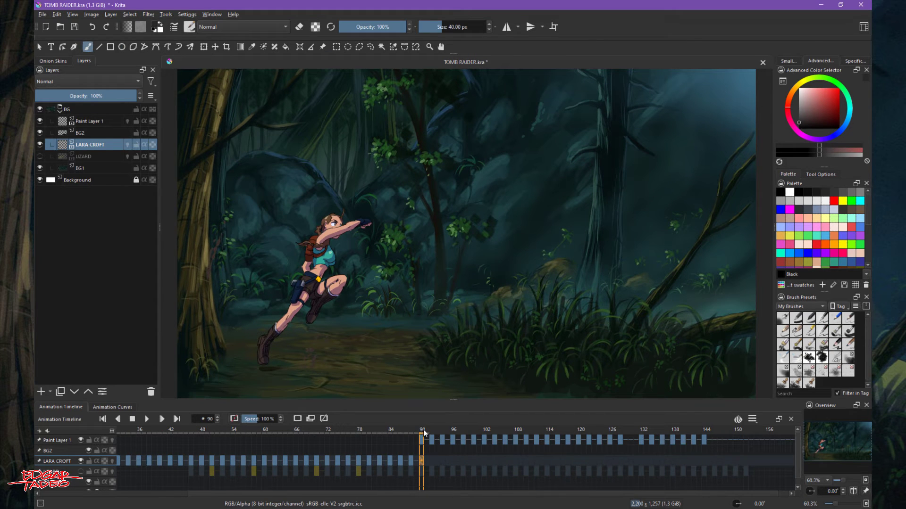
pyautogui.moveTo(415, 431); pyautogui.dragTo(576, 430)
pyautogui.moveTo(612, 431); pyautogui.dragTo(442, 443)
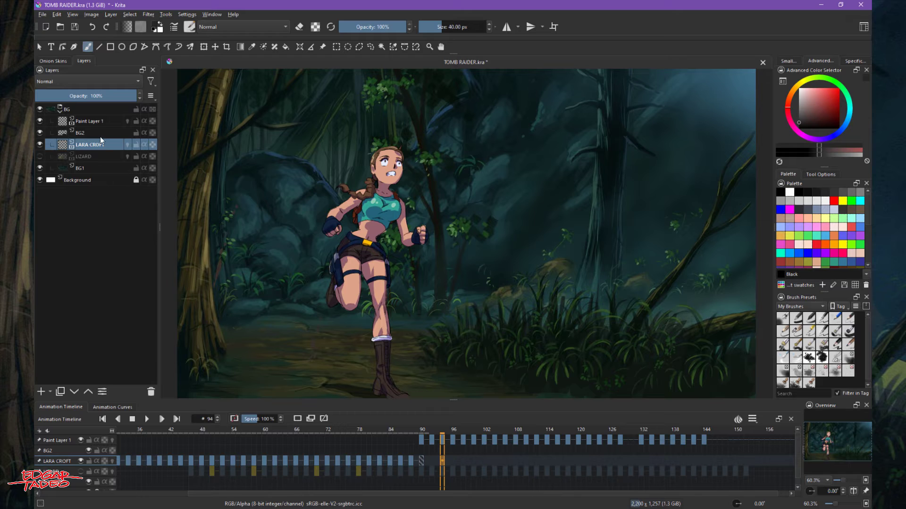
# Step: Rename the paint layer above BG2 as "new LARA CROFT LAYER"
pyautogui.doubleClick(94, 121)
pyautogui.write('new LARA CROFT LAYER')
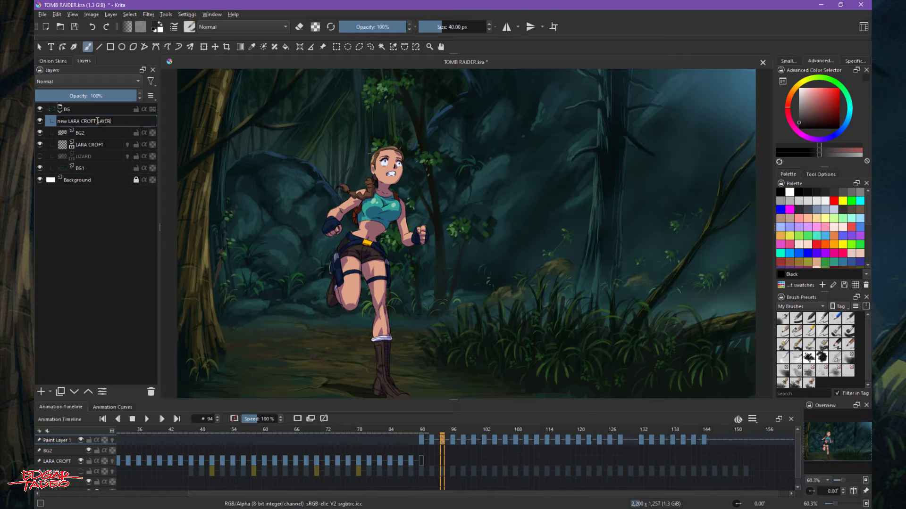
pyautogui.press('Return')
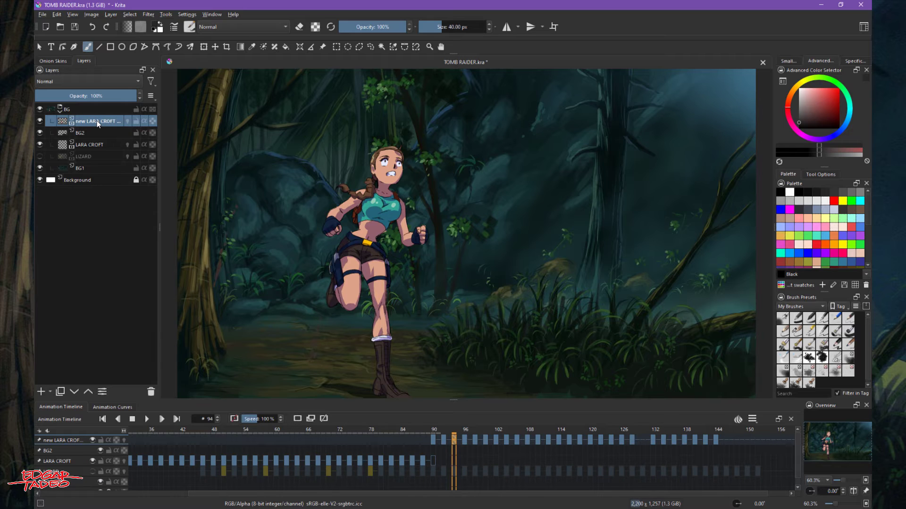
# Step: Lock both LARA CROFT layers, and show and select the LIZARD layer
pyautogui.click(136, 121)
pyautogui.click(136, 145)
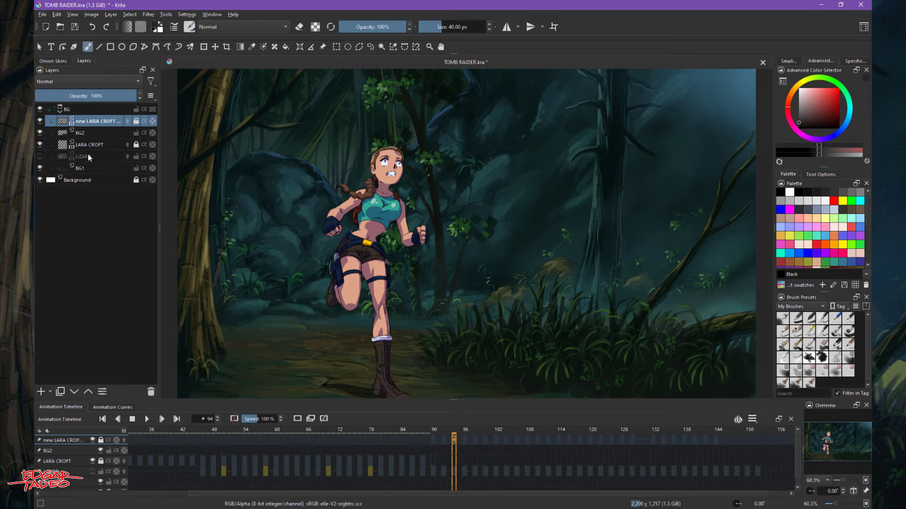
pyautogui.click(39, 156)
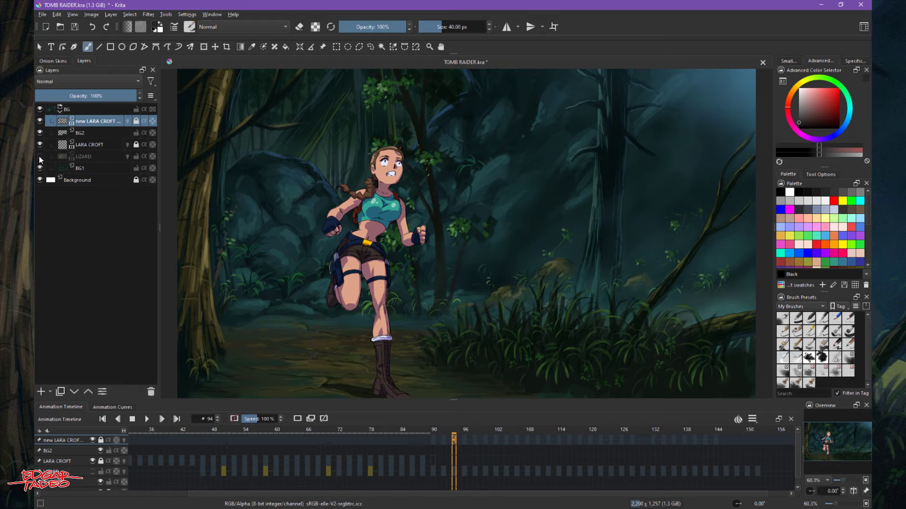
pyautogui.click(83, 157)
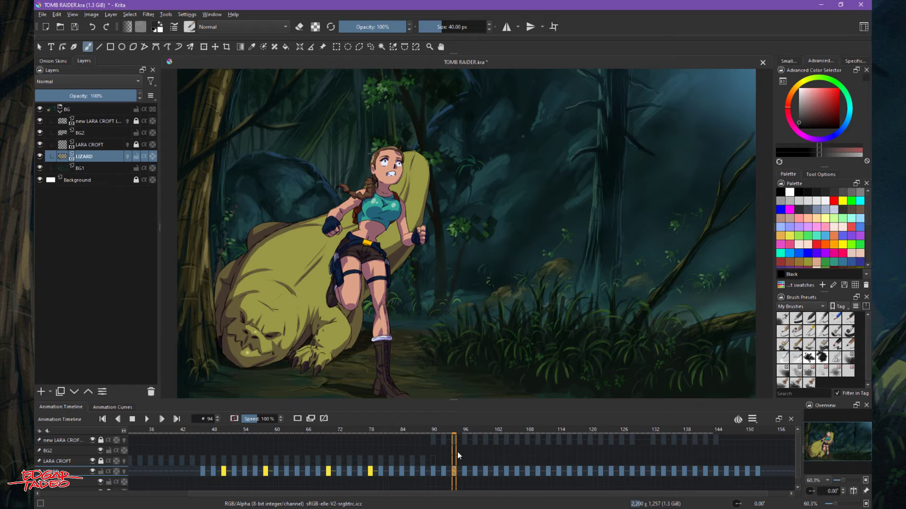
# Step: Select the LIZARD layer's keyframes from frame 90 through frame 152
pyautogui.click(434, 432)
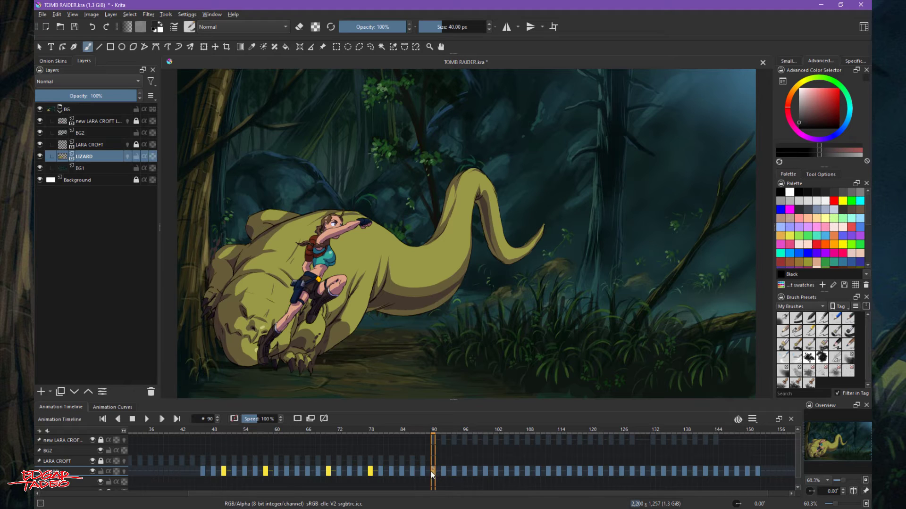
pyautogui.keyDown('shift'); pyautogui.click(760, 472); pyautogui.keyUp('shift')
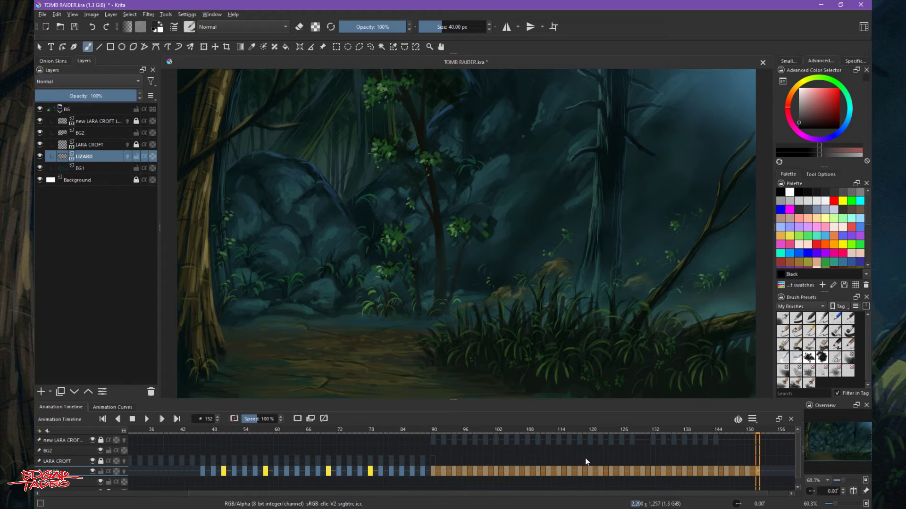
# Step: Add a paint layer directly above BG2 and name it "new LIZARD LAYER"
pyautogui.click(94, 123)
pyautogui.click(87, 134)
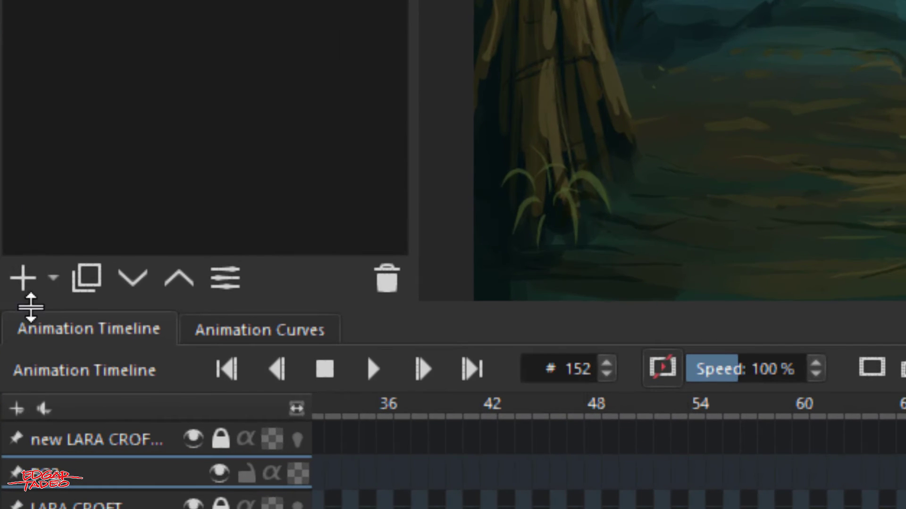
pyautogui.click(24, 279)
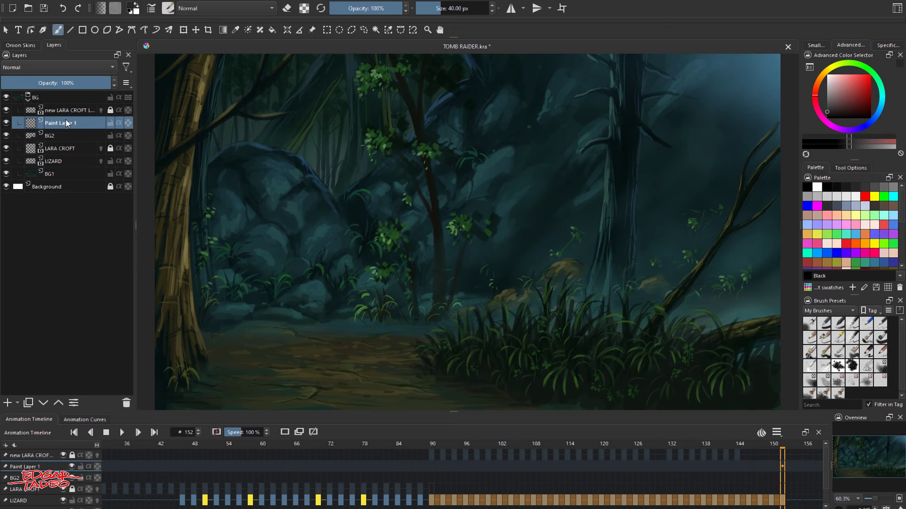
pyautogui.doubleClick(86, 30)
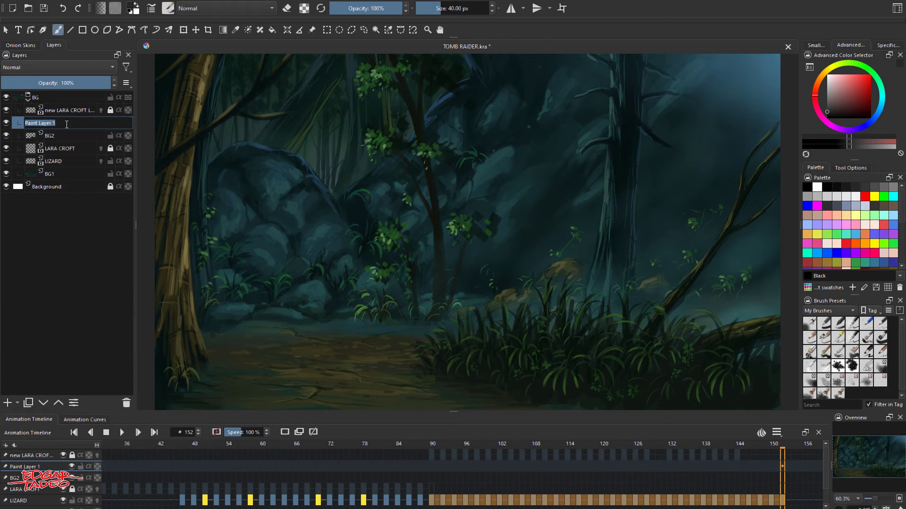
pyautogui.write('new LIZARD LAYER')
pyautogui.press('Return')
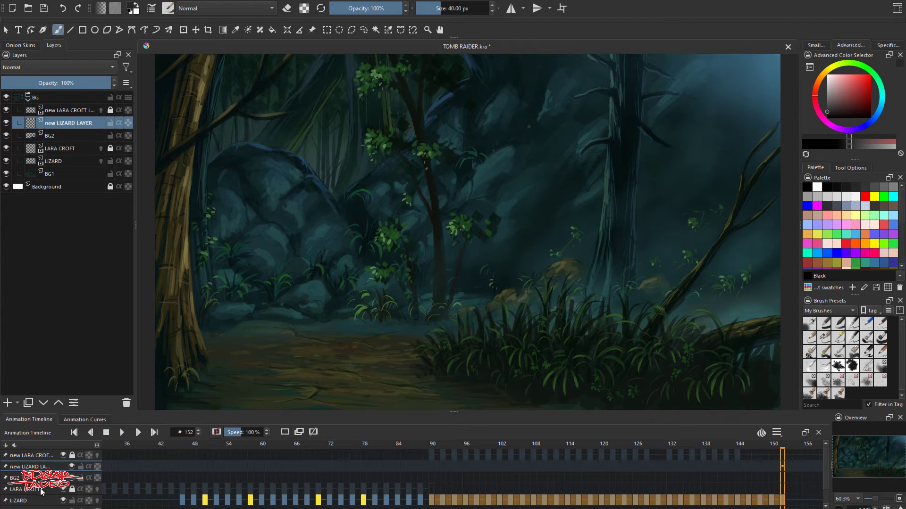
# Step: Move the selected LIZARD keyframes onto new LIZARD LAYER starting at frame 90, and create a blank keyframe at frame 90 on LIZARD
pyautogui.click(41, 502)
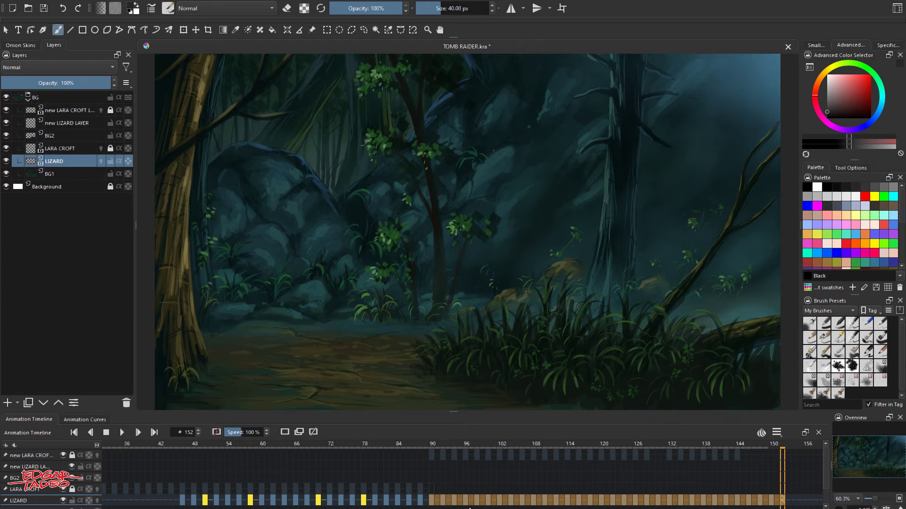
pyautogui.moveTo(433, 503); pyautogui.dragTo(432, 467)
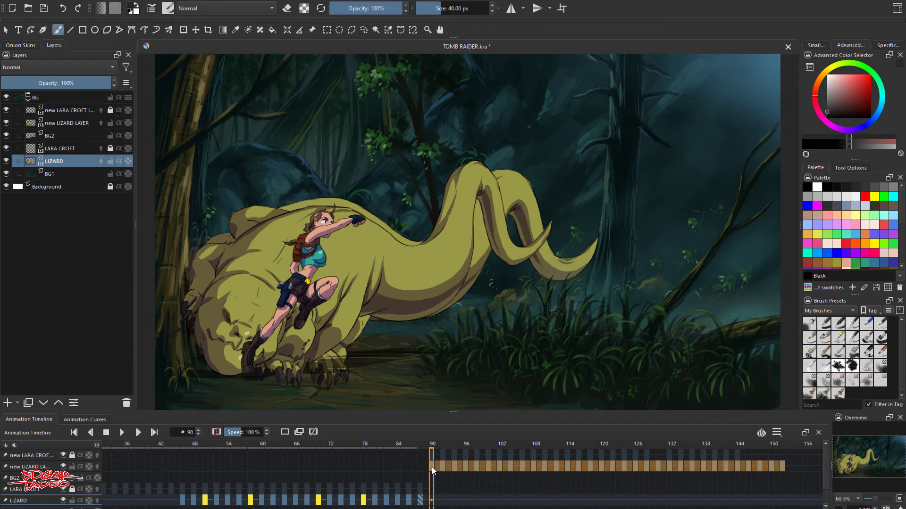
pyautogui.click(432, 501)
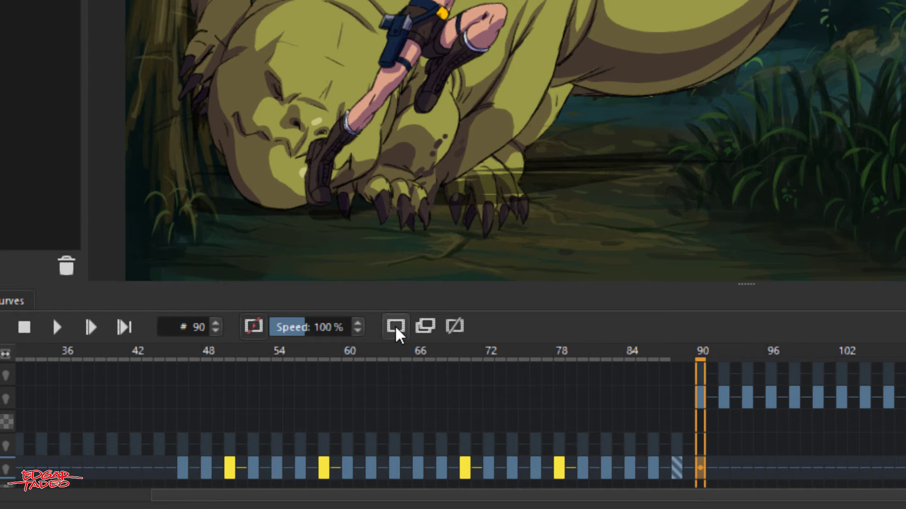
pyautogui.click(396, 326)
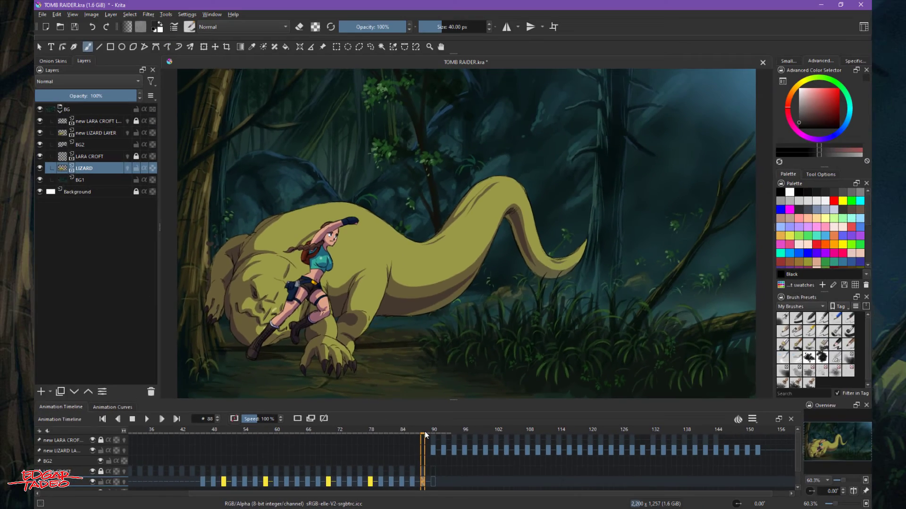
# Step: Scrub through the animation timeline to review how the characters pass the BG2 foreground after the layer split
pyautogui.moveTo(435, 435); pyautogui.dragTo(696, 432)
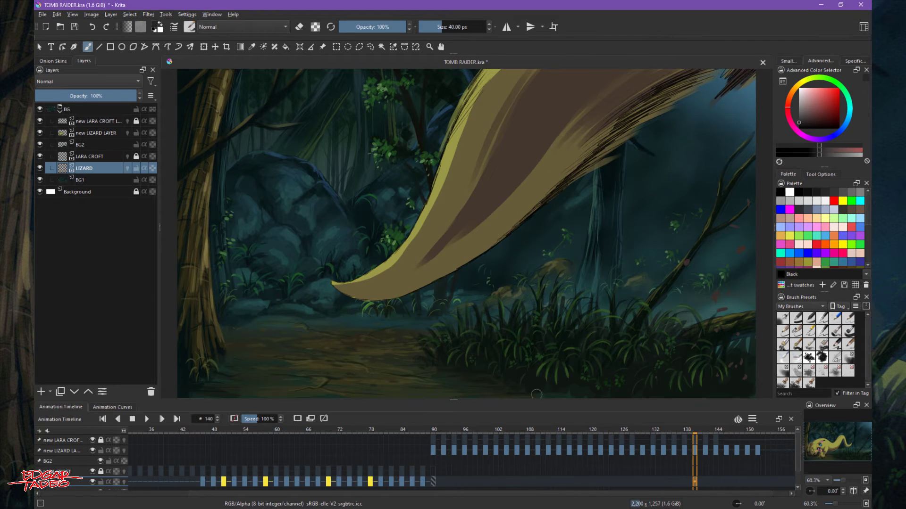
pyautogui.press('-')
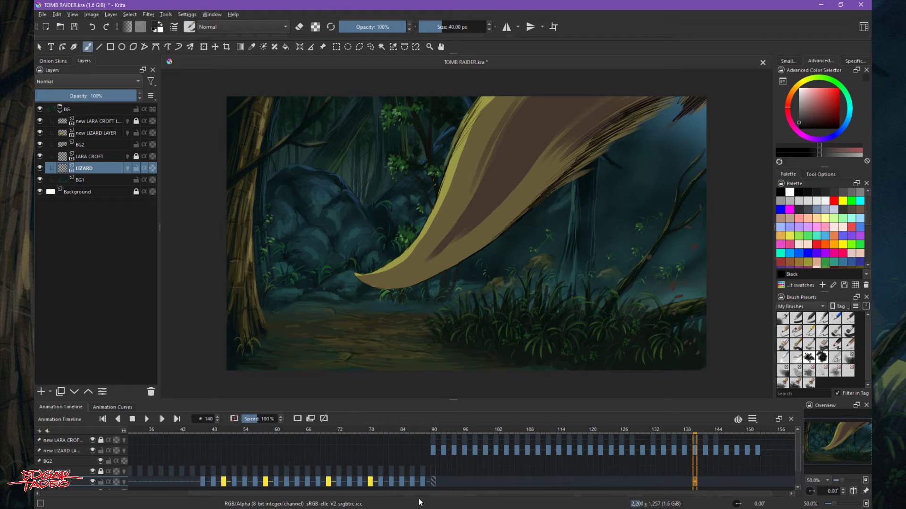
pyautogui.moveTo(421, 497); pyautogui.dragTo(398, 498)
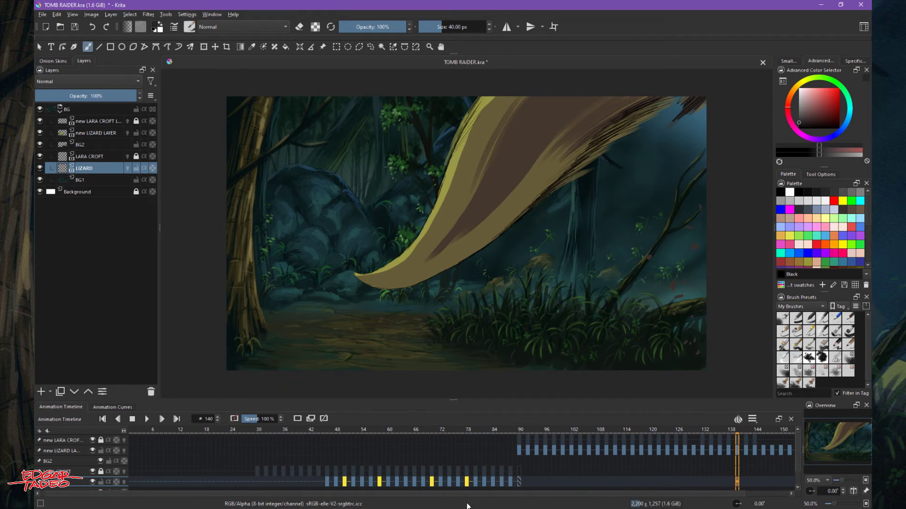
pyautogui.moveTo(401, 432); pyautogui.dragTo(605, 431)
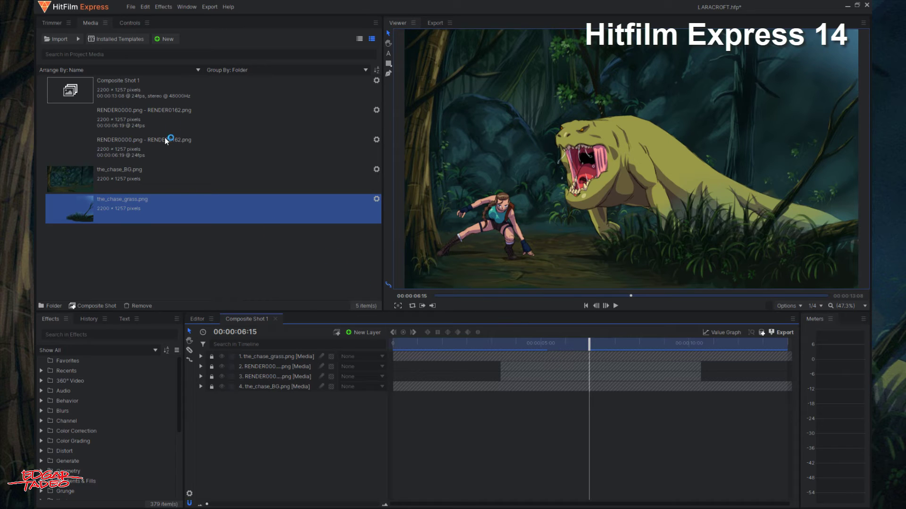
# Step: Switch to HitFilm Express and preview the Lara Croft image sequence, the first RENDER0000.png - RENDER0162.png item, in the Trimmer
pyautogui.click(128, 118)
pyautogui.click(126, 142)
pyautogui.click(128, 124)
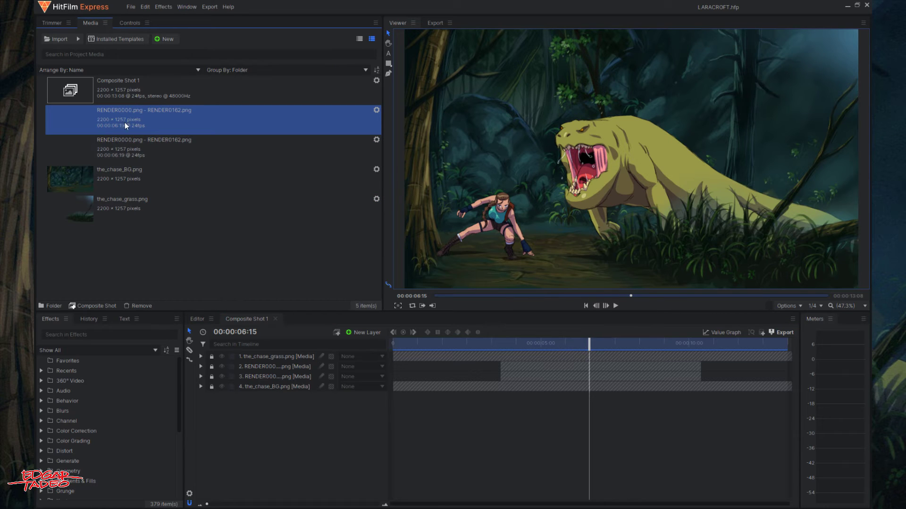
pyautogui.doubleClick(85, 124)
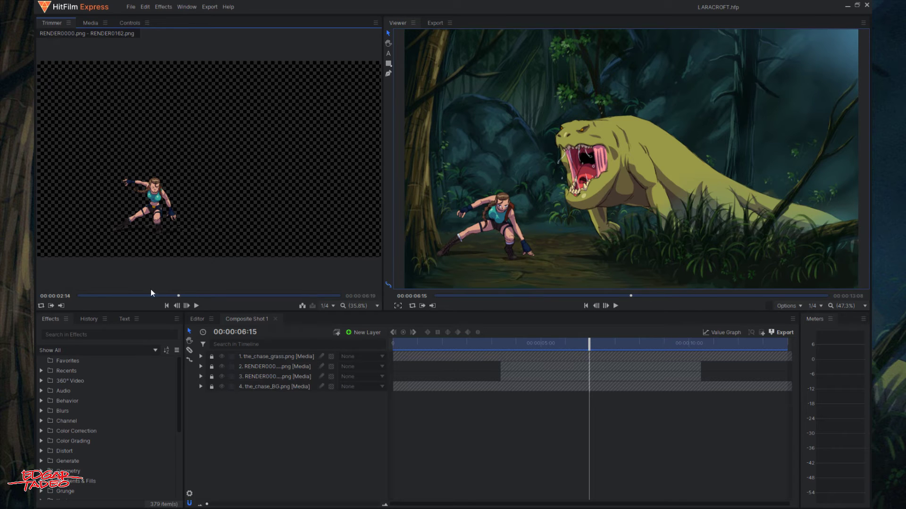
pyautogui.moveTo(187, 294); pyautogui.dragTo(188, 295)
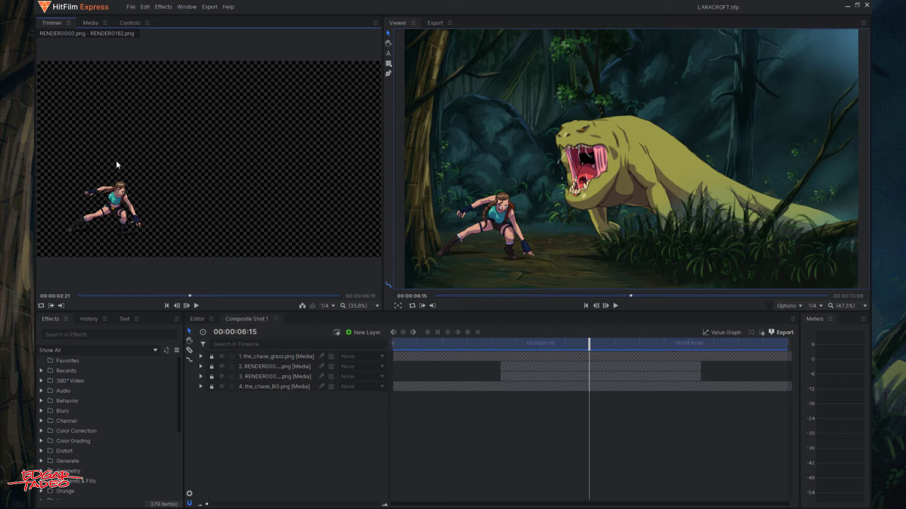
# Step: Preview the lizard image sequence, the second RENDER0000.png - RENDER0162.png item, and scrub through its frames
pyautogui.click(97, 22)
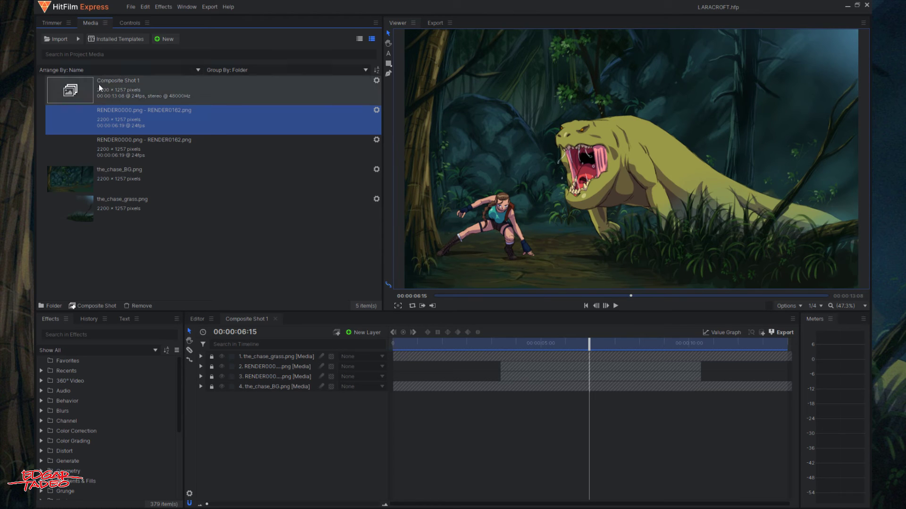
pyautogui.doubleClick(118, 148)
pyautogui.moveTo(180, 294); pyautogui.dragTo(219, 296)
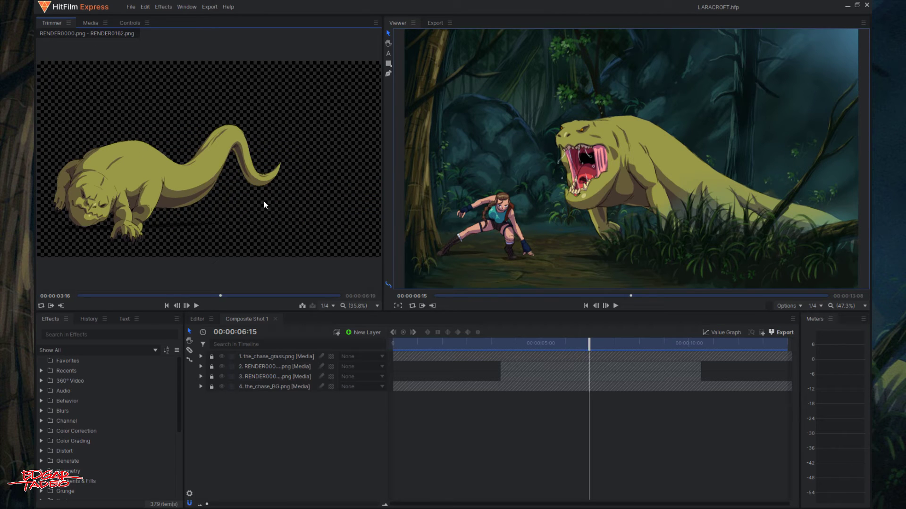
# Step: Inspect the the_chase_BG.png and the_chase_grass.png images in the project media
pyautogui.click(89, 21)
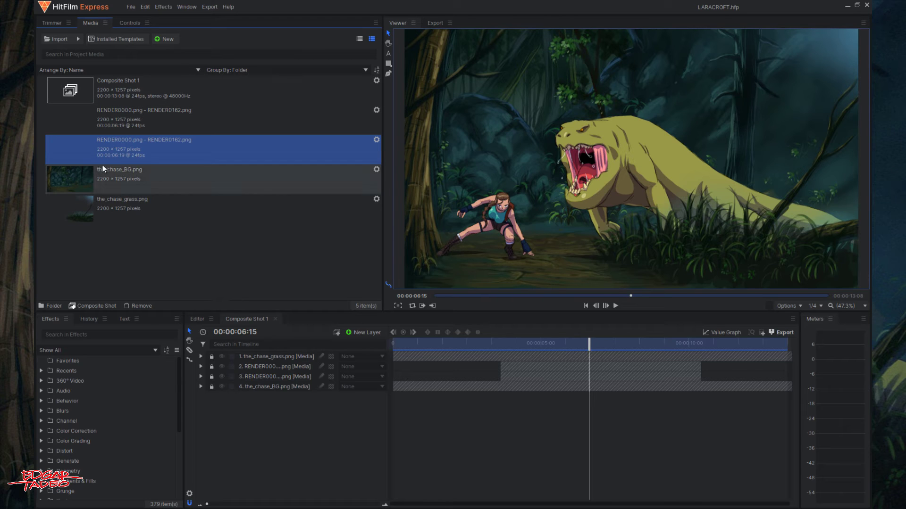
pyautogui.click(61, 173)
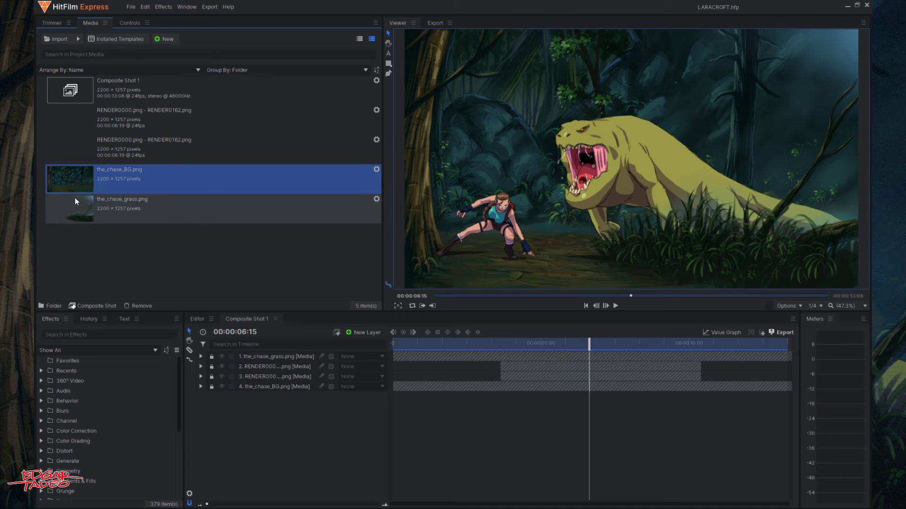
pyautogui.click(75, 200)
pyautogui.click(69, 169)
pyautogui.click(92, 215)
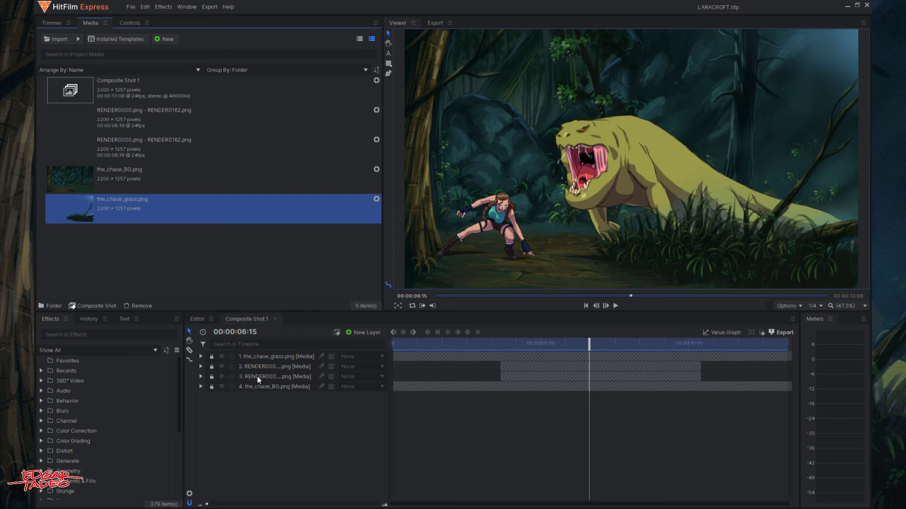
# Step: Unlock and hide both RENDER layers, 2 and 3, in Composite Shot 1
pyautogui.click(211, 367)
pyautogui.click(212, 377)
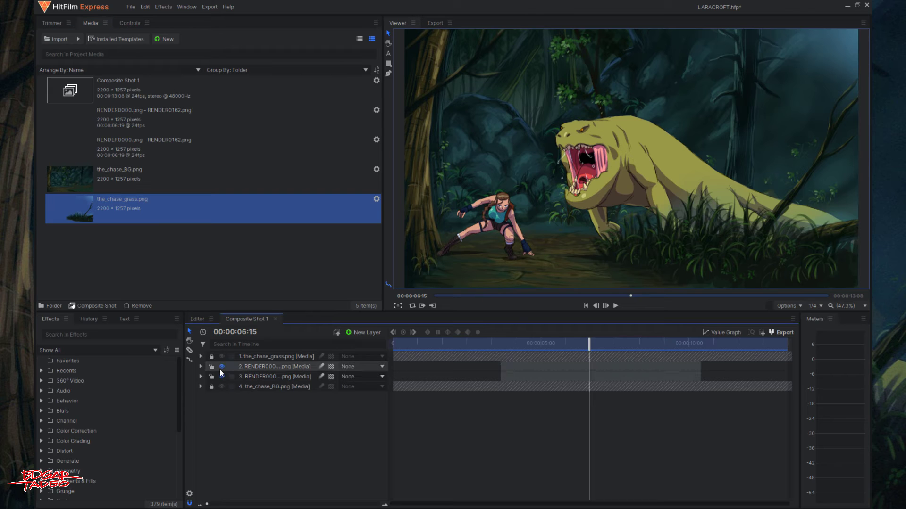
pyautogui.click(221, 368)
pyautogui.click(222, 377)
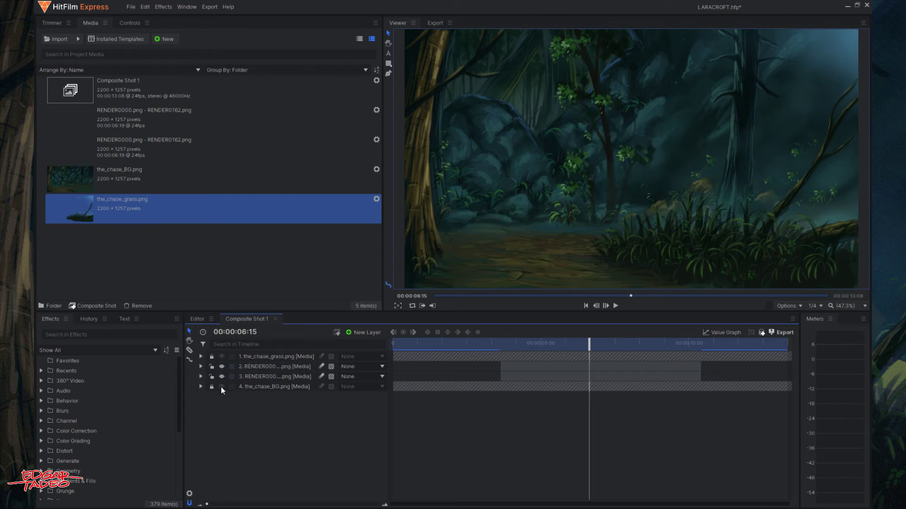
# Step: Unlock the the_chase_grass.png and the_chase_BG.png layers, and toggle the grass layer's visibility off and on
pyautogui.click(212, 357)
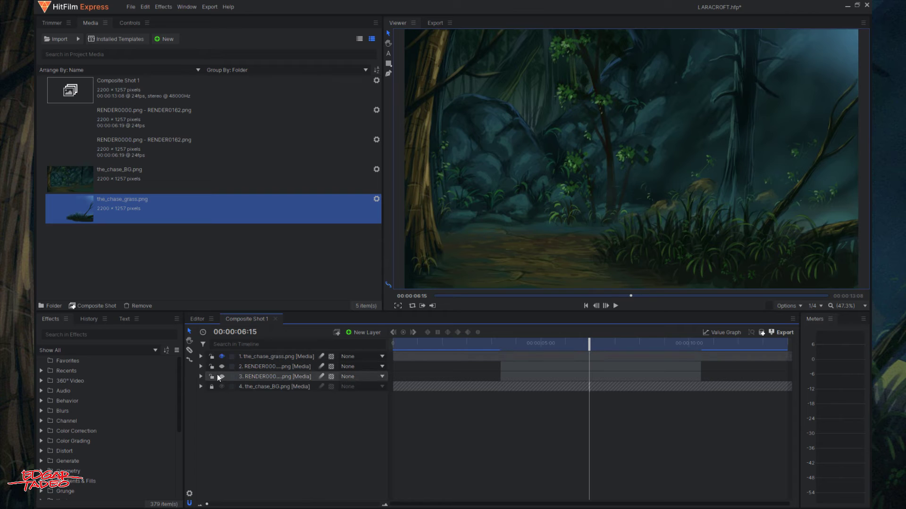
pyautogui.click(212, 386)
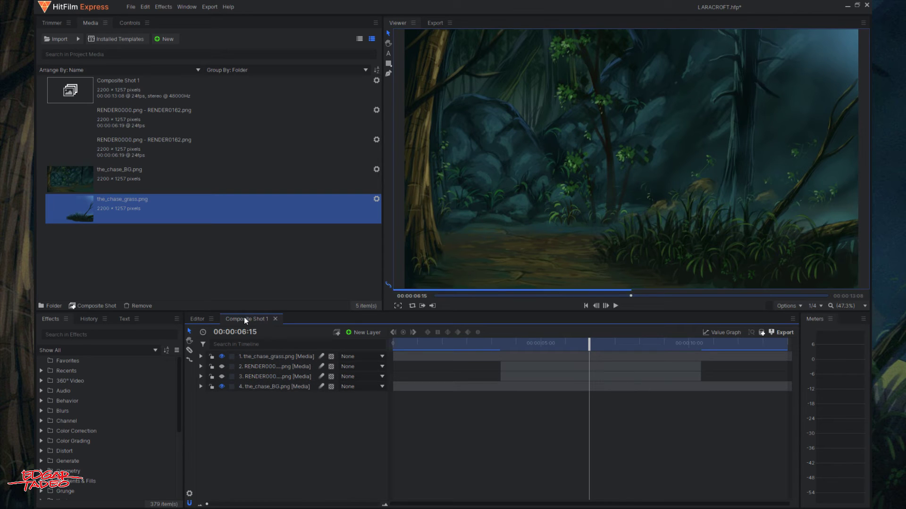
pyautogui.click(222, 356)
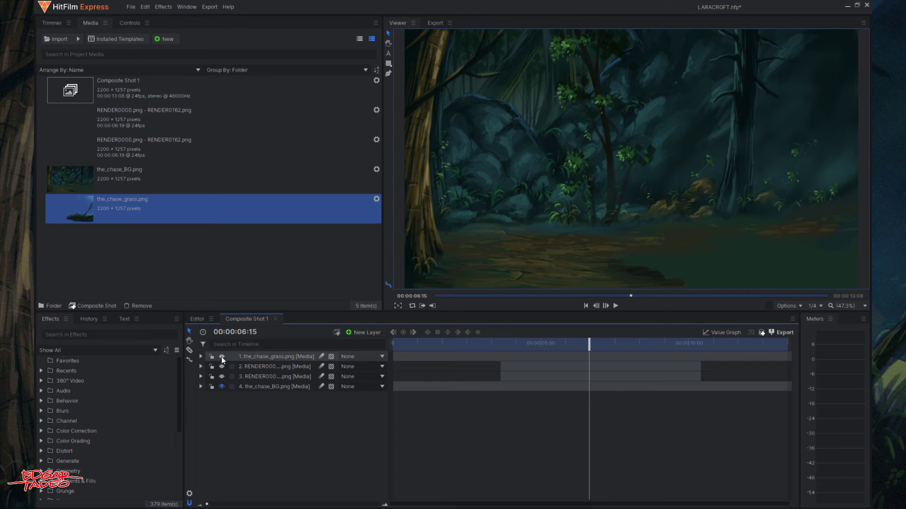
pyautogui.click(222, 357)
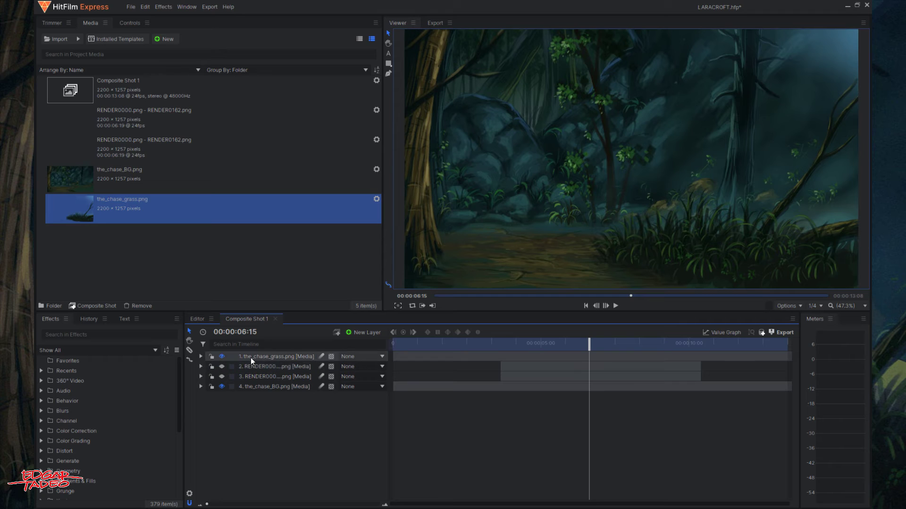
# Step: Show the Lara Croft render on layer 2 and lock both RENDER layers
pyautogui.moveTo(250, 357); pyautogui.dragTo(203, 371)
pyautogui.click(222, 367)
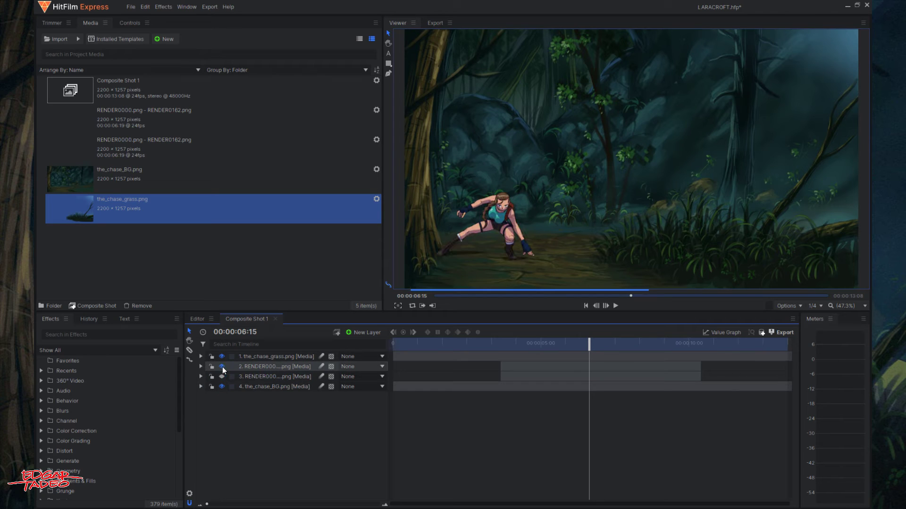
pyautogui.click(212, 377)
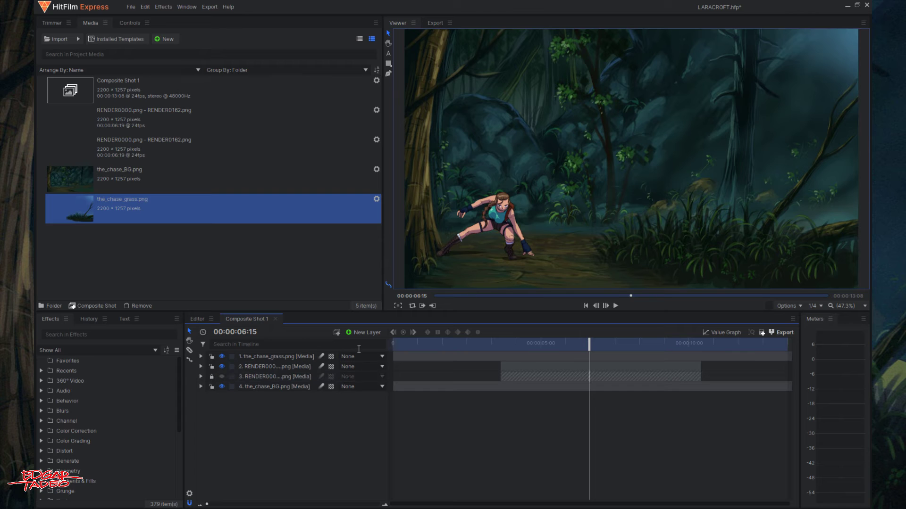
pyautogui.click(211, 367)
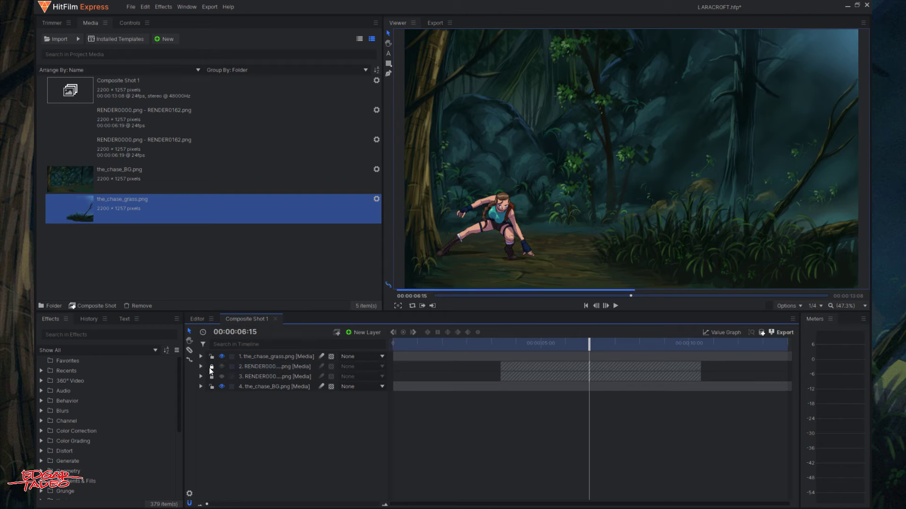
# Step: Unlock the lizard render on layer 3 and toggle its visibility on and off
pyautogui.click(211, 377)
pyautogui.click(221, 377)
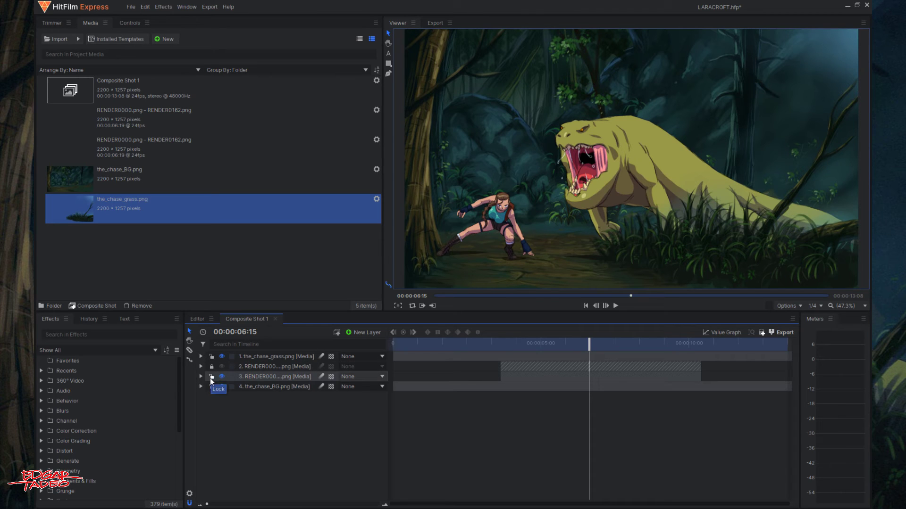
pyautogui.click(222, 376)
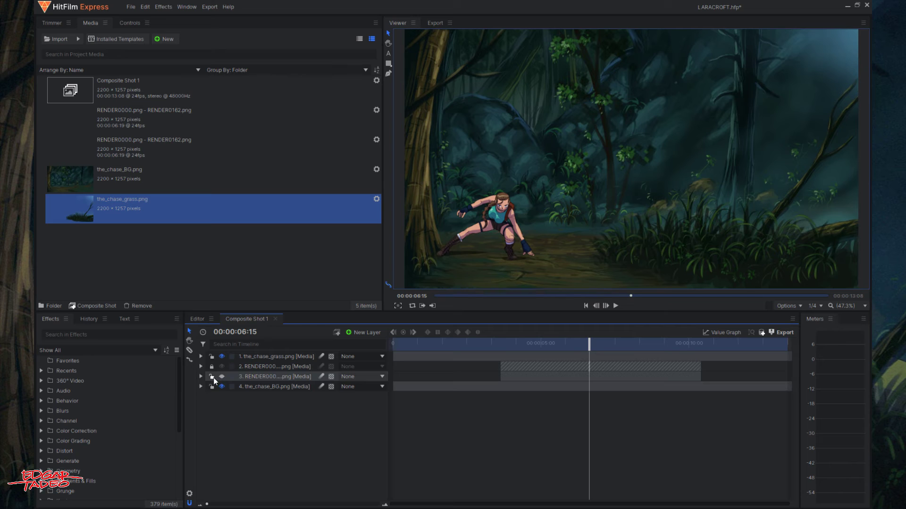
# Step: Lock the lizard render, the_chase_grass.png and the_chase_BG.png layers
pyautogui.click(212, 377)
pyautogui.click(211, 357)
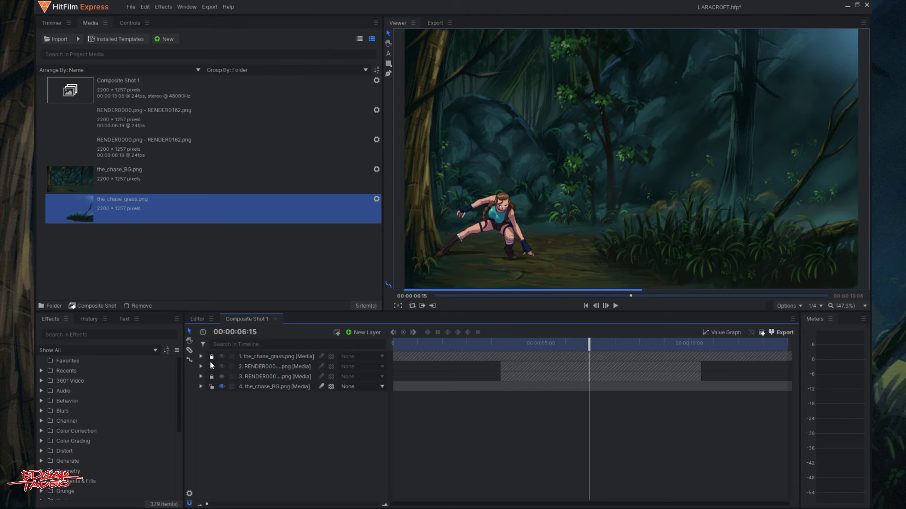
pyautogui.click(211, 386)
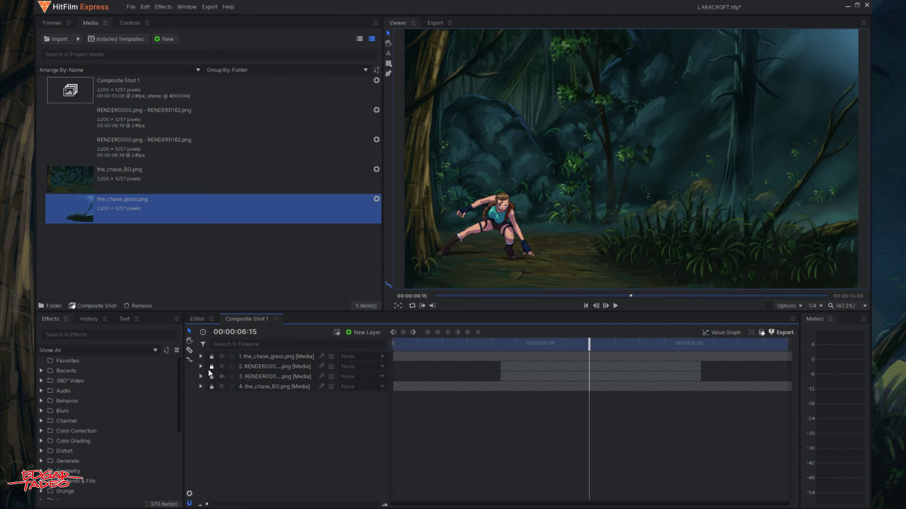
# Step: Unlock the Lara Croft render on layer 2 and slice it at 00:00:07:05
pyautogui.click(211, 367)
pyautogui.click(265, 366)
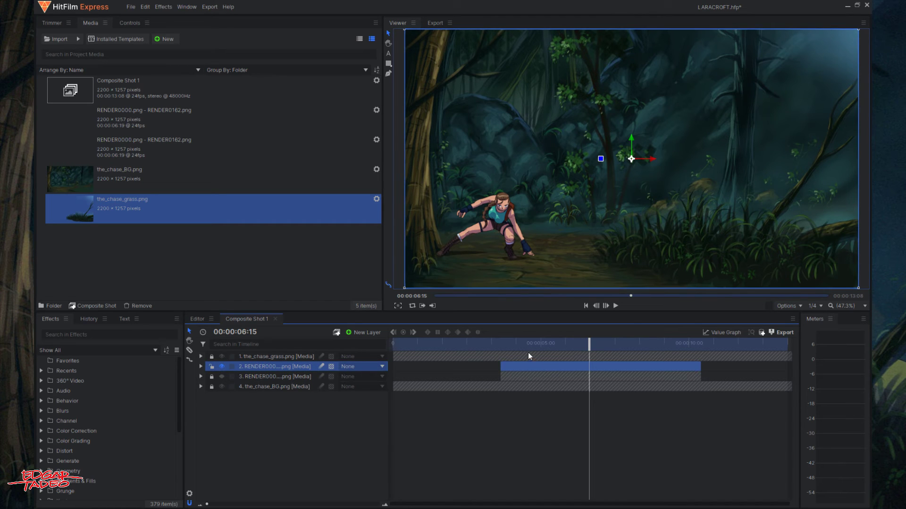
pyautogui.moveTo(516, 348); pyautogui.dragTo(579, 352)
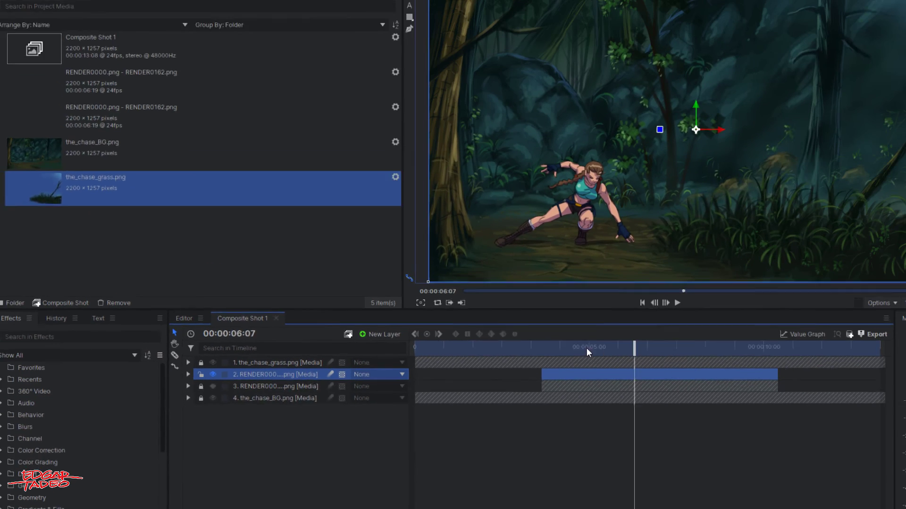
pyautogui.moveTo(587, 347); pyautogui.dragTo(619, 361)
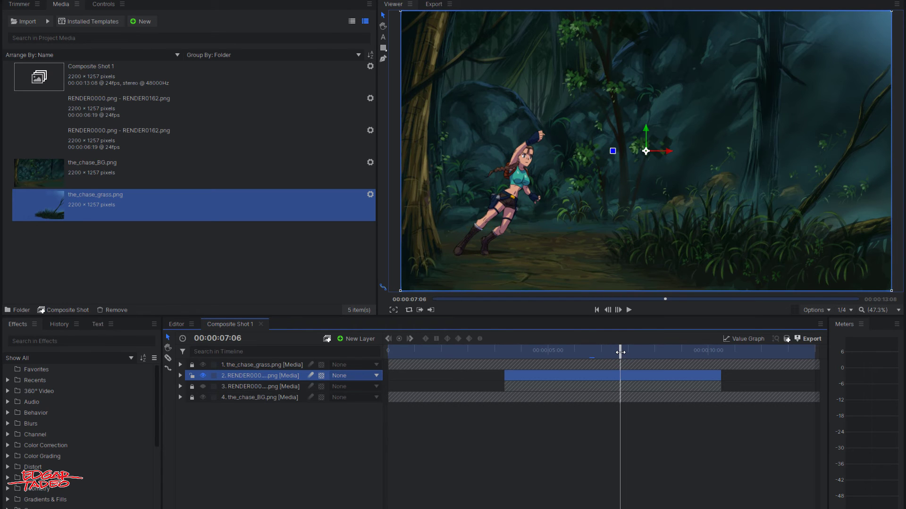
pyautogui.moveTo(621, 352); pyautogui.dragTo(618, 353)
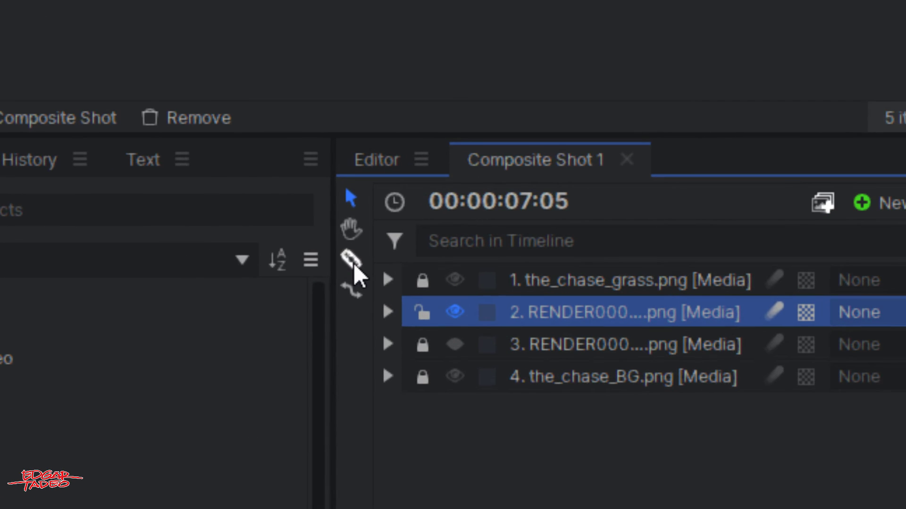
pyautogui.click(351, 262)
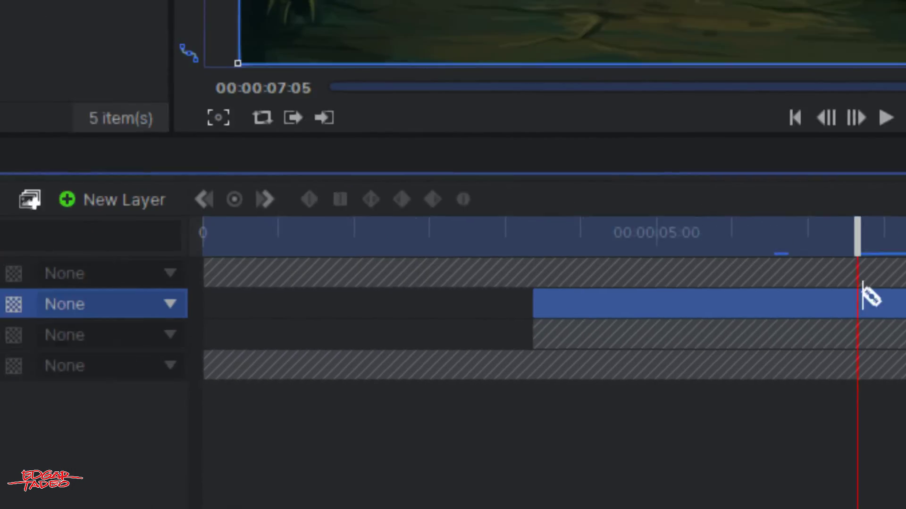
pyautogui.click(857, 302)
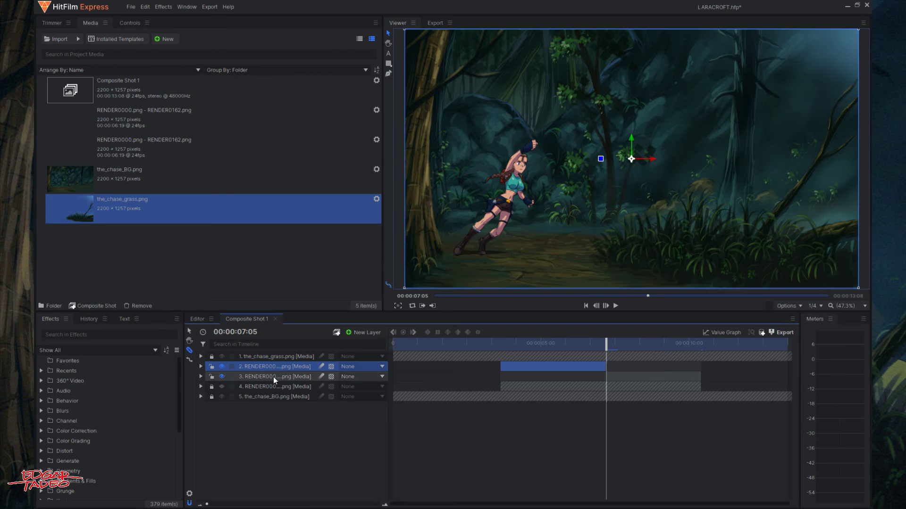
# Step: Move the Lara Croft render's second segment above the_chase_grass.png and play the composite from 00:00:05:17
pyautogui.click(273, 377)
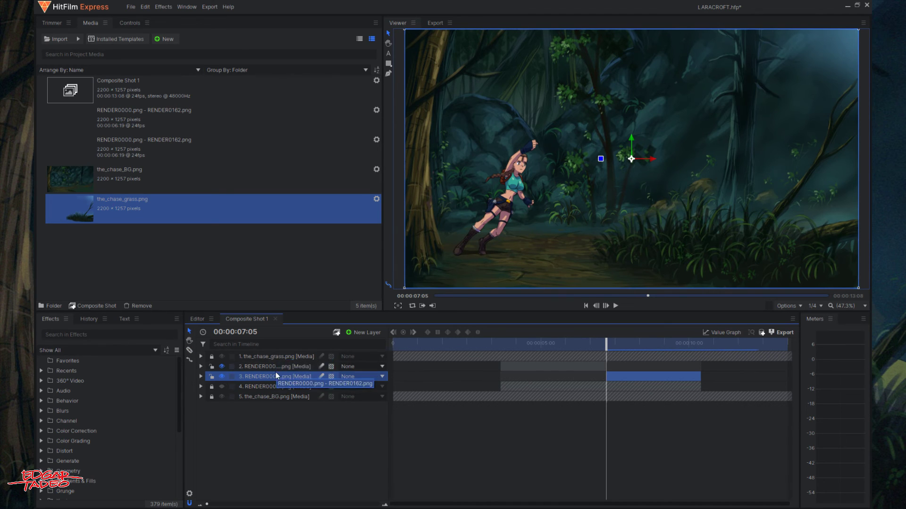
pyautogui.moveTo(275, 375); pyautogui.dragTo(276, 353)
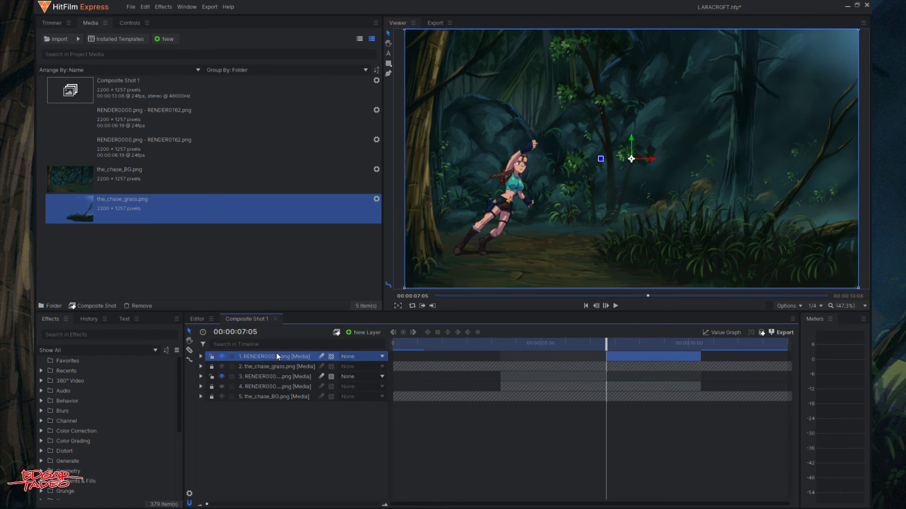
pyautogui.moveTo(508, 345); pyautogui.dragTo(561, 348)
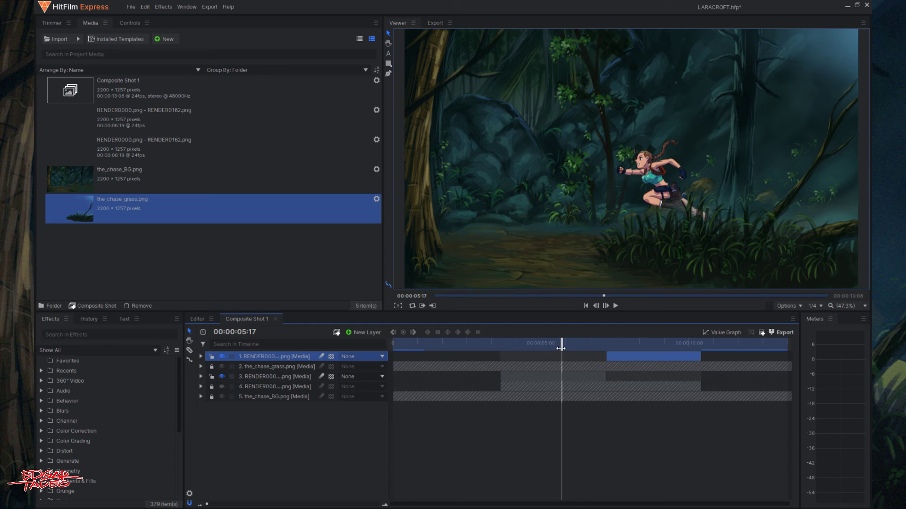
pyautogui.press('space')
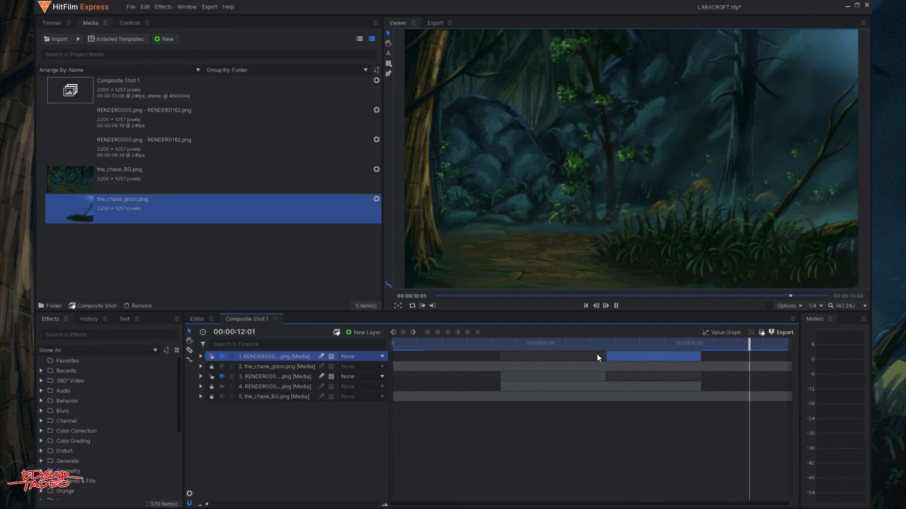
# Step: Lock Lara's first segment on layer 3, then unlock and show the lizard render on layer 4 and slice it at 00:00:07:05
pyautogui.click(212, 376)
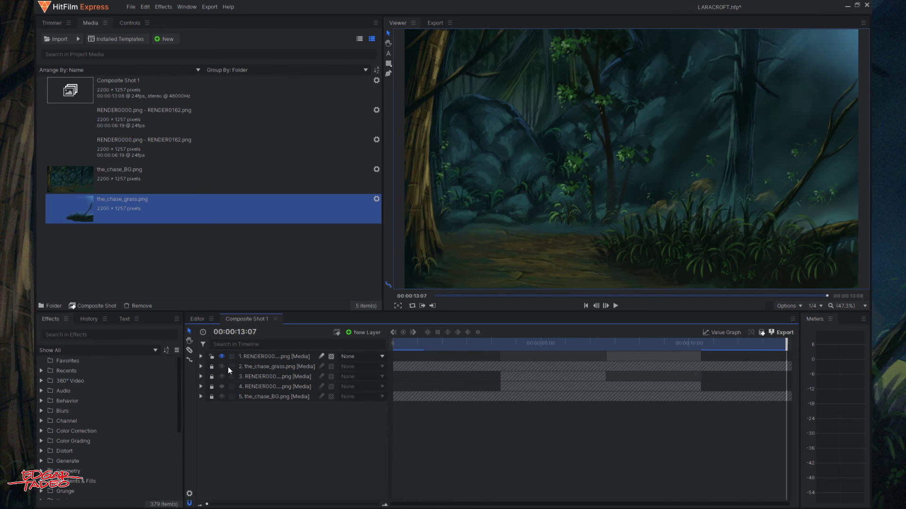
pyautogui.click(211, 387)
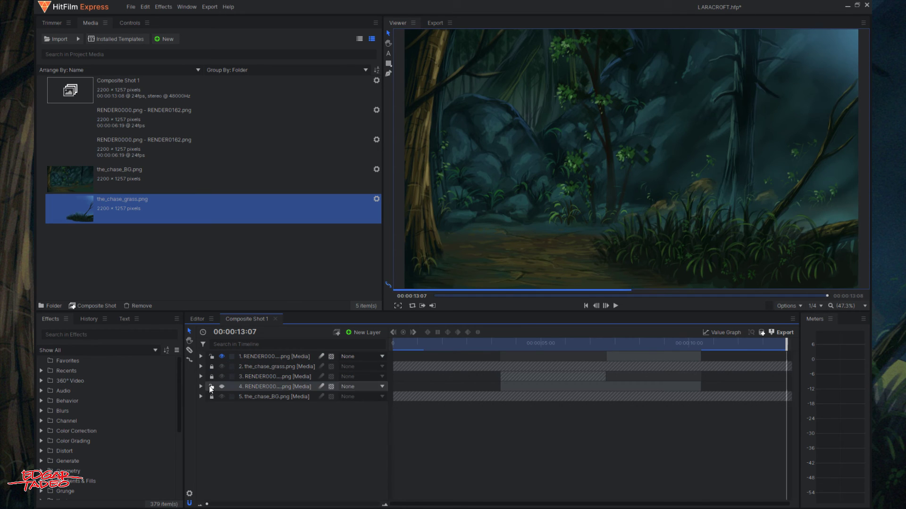
pyautogui.click(275, 389)
pyautogui.moveTo(598, 347); pyautogui.dragTo(606, 347)
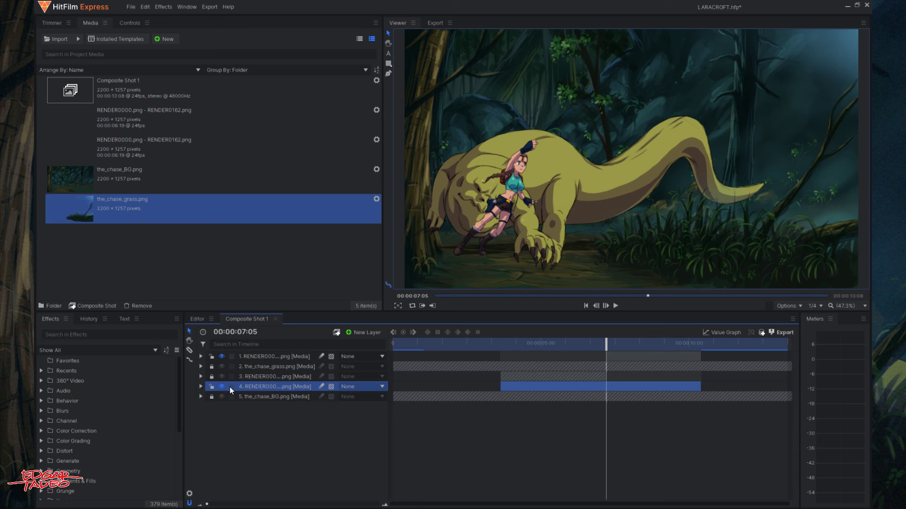
pyautogui.click(190, 352)
pyautogui.click(607, 386)
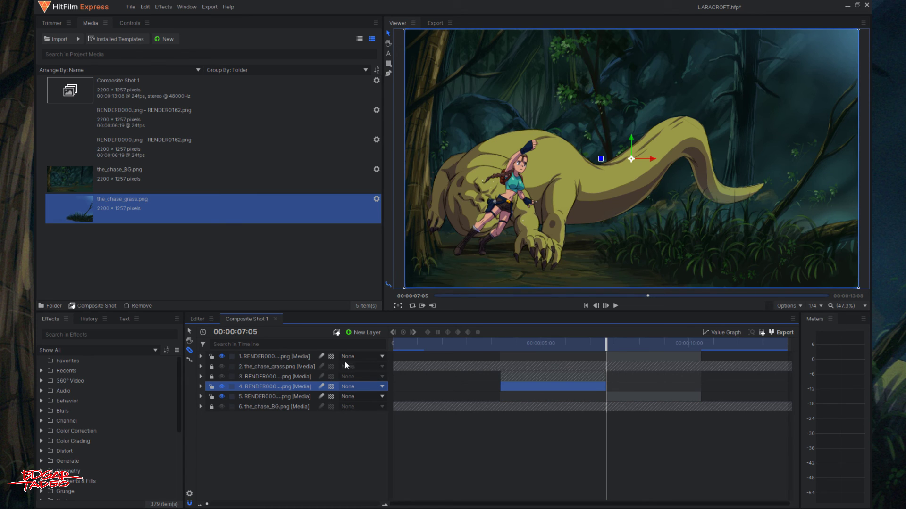
# Step: Move the lizard's second segment between the locked Lara segment on layer 1 and the_chase_grass.png, and play from 00:00:03:14
pyautogui.rightClick(233, 357)
pyautogui.press('Escape')
pyautogui.click(221, 356)
pyautogui.click(279, 396)
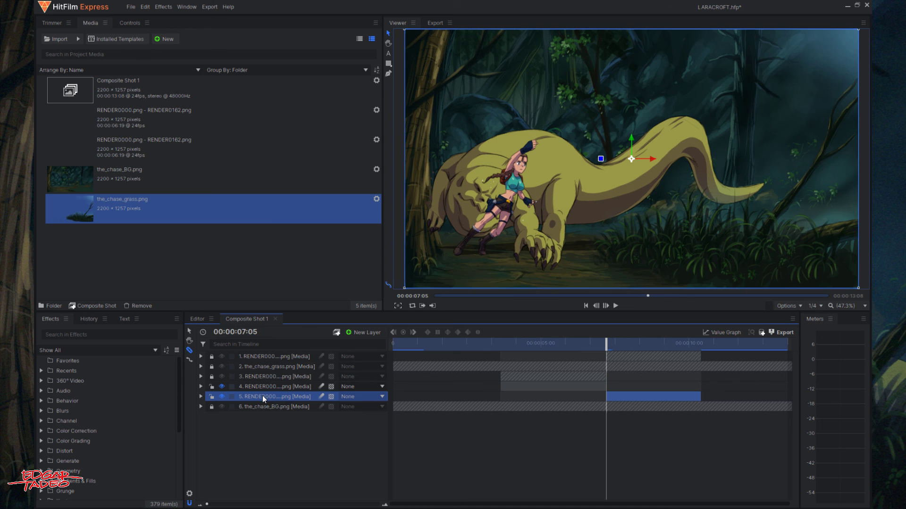
pyautogui.moveTo(262, 398); pyautogui.dragTo(272, 363)
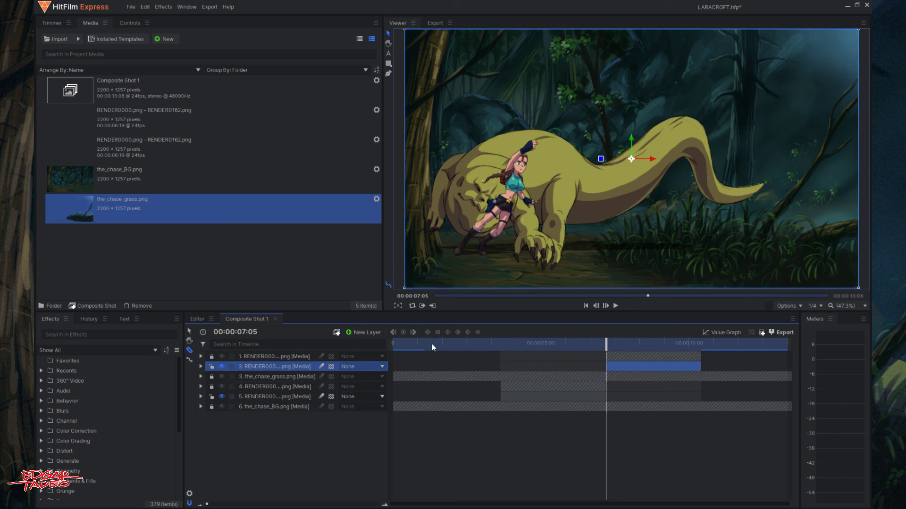
pyautogui.moveTo(493, 345); pyautogui.dragTo(499, 346)
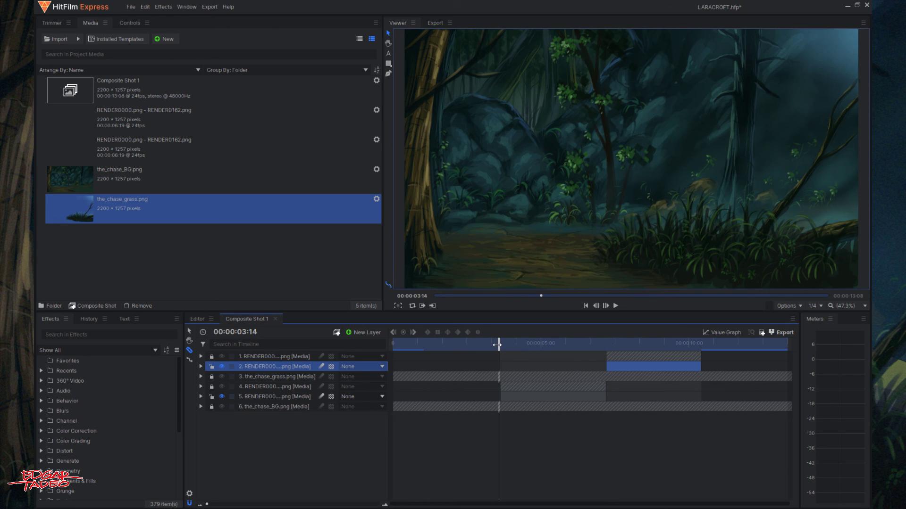
pyautogui.press('space')
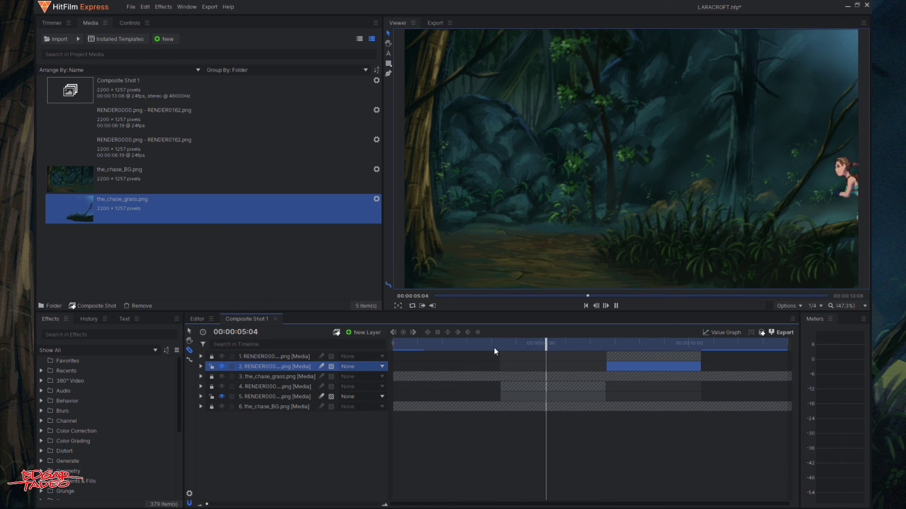